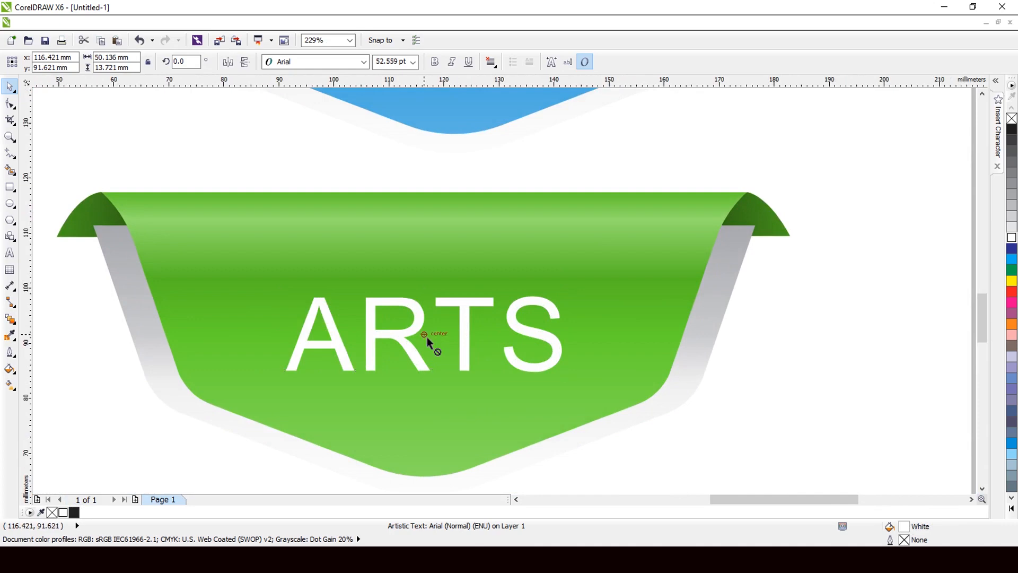
Give the white ARTS text on the green banner a slightly offset black copy as a drop shadow
{"action": "left_click", "coordinate": [73, 512]}
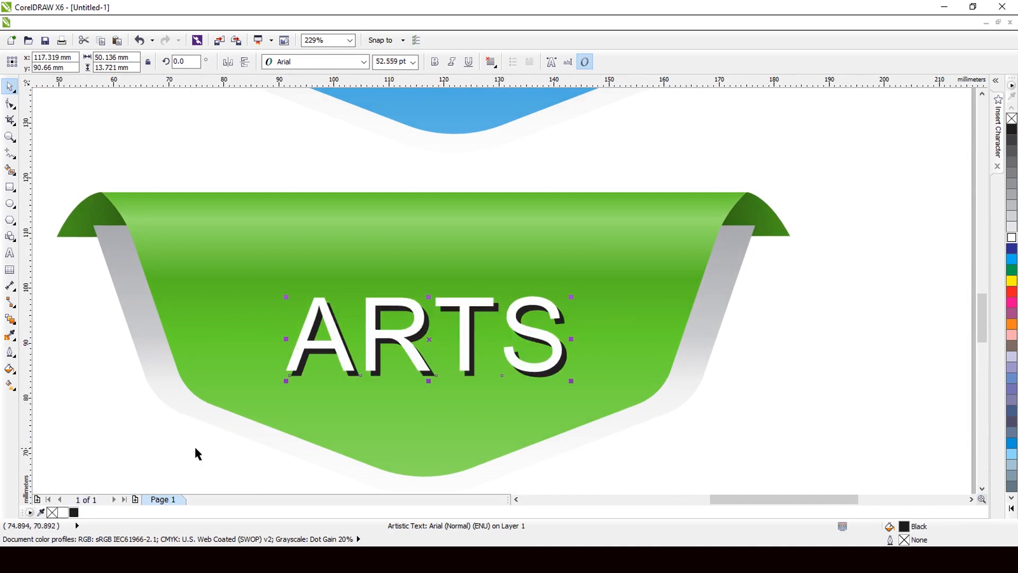
{"action": "scroll", "coordinate": [466, 368], "scroll_direction": "down", "scroll_amount": 5}
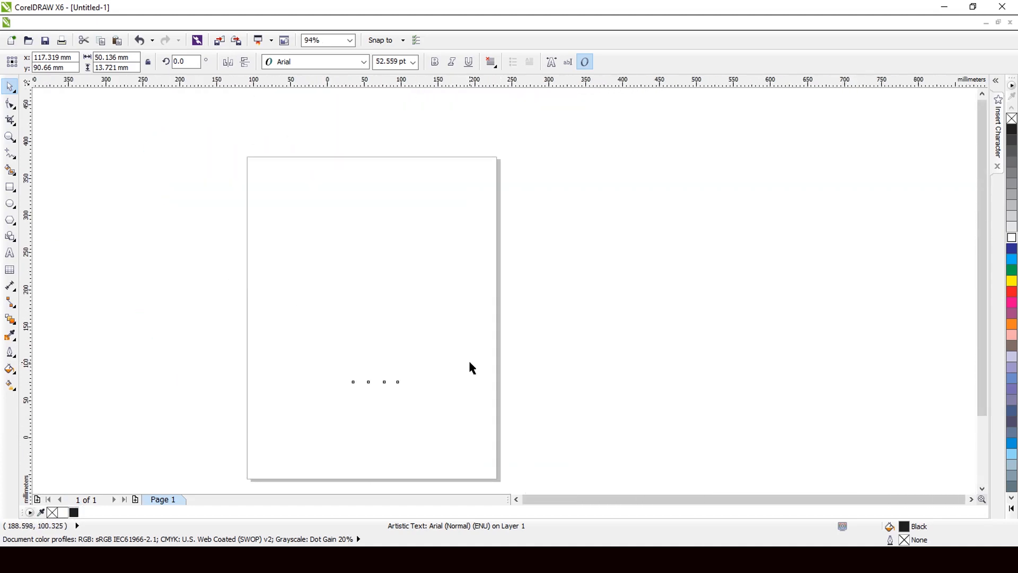
{"action": "scroll", "coordinate": [482, 329], "scroll_direction": "down", "scroll_amount": 6}
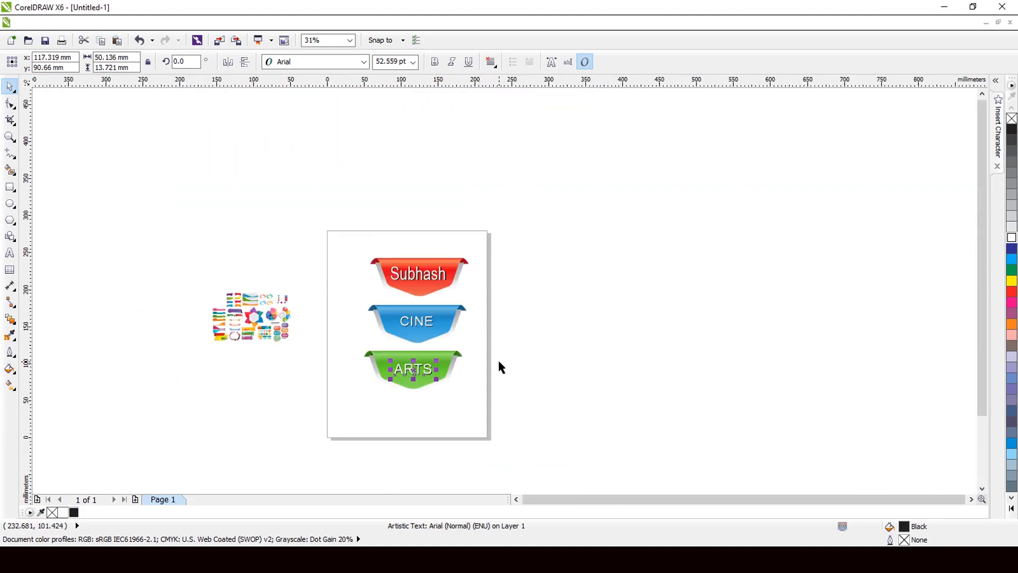
Delete the red, blue and green banners together with their text from the page
{"action": "left_click_drag", "start_coordinate": [518, 199], "coordinate": [310, 450]}
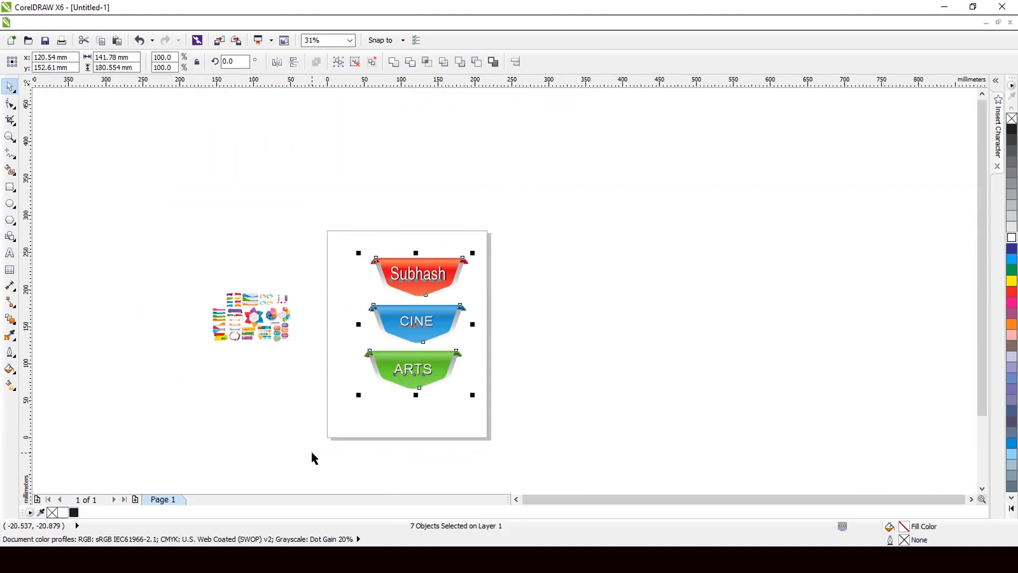
{"action": "key", "text": "Delete"}
{"action": "left_click", "coordinate": [310, 450]}
Move the red, yellow and green ribbon banner from the collection onto the page and enlarge it to about 159 by 89 mm
{"action": "scroll", "coordinate": [275, 327], "scroll_direction": "up", "scroll_amount": 3}
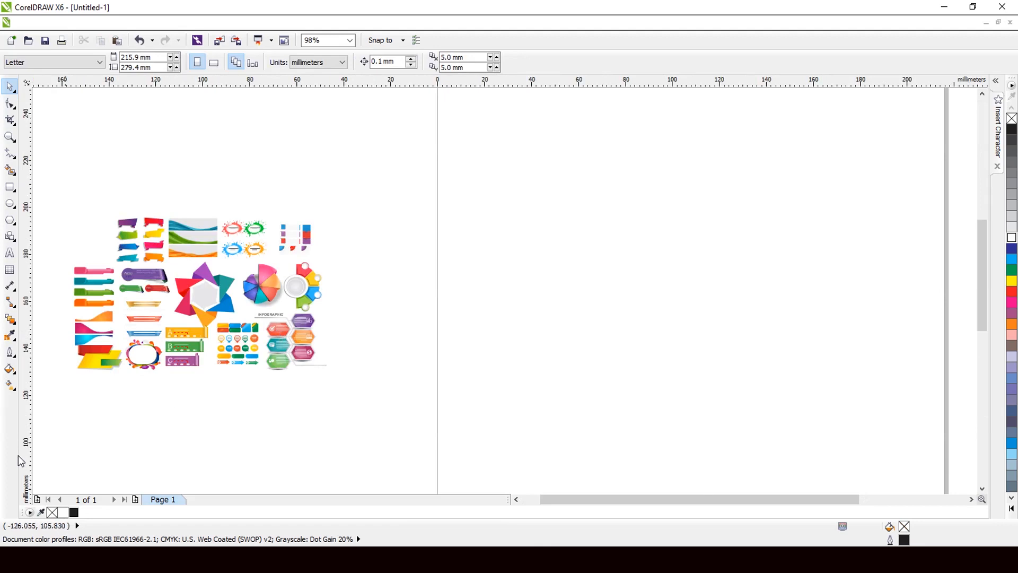
{"action": "left_click", "coordinate": [102, 363]}
{"action": "left_click_drag", "start_coordinate": [103, 360], "coordinate": [653, 290]}
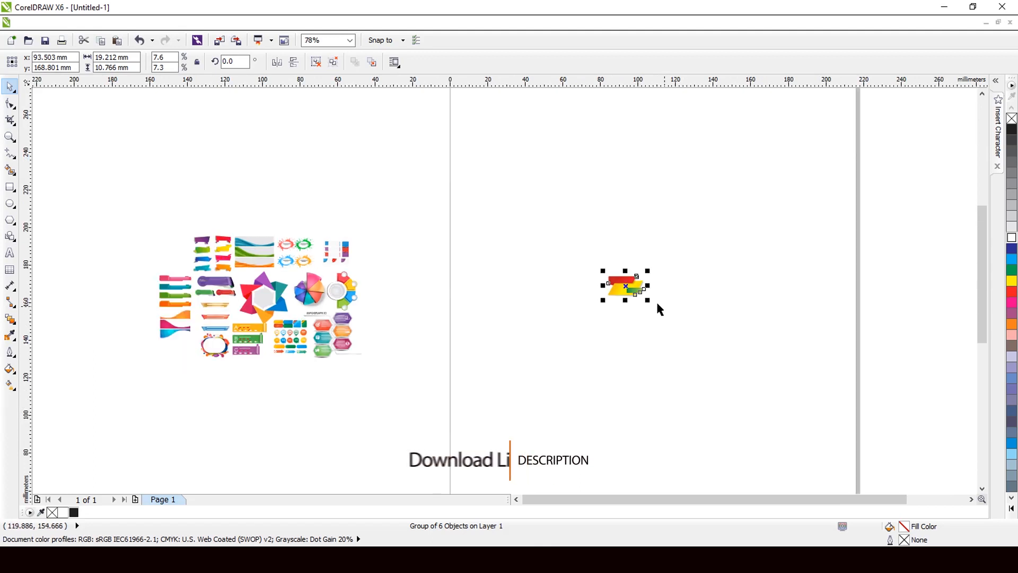
{"action": "left_click_drag", "start_coordinate": [647, 298], "coordinate": [748, 378]}
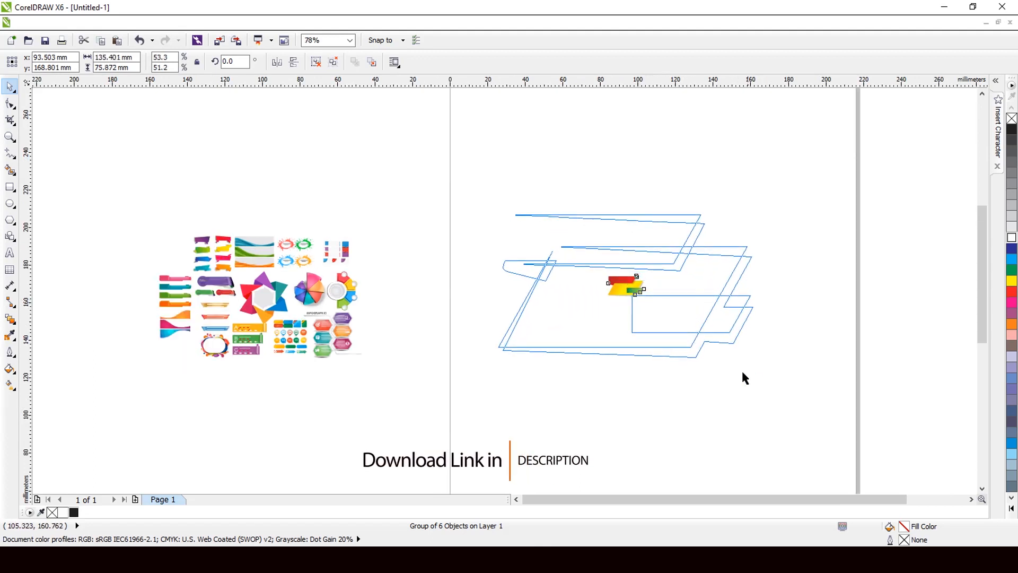
{"action": "left_click_drag", "start_coordinate": [755, 212], "coordinate": [791, 182]}
{"action": "scroll", "coordinate": [485, 345], "scroll_direction": "down", "scroll_amount": 2}
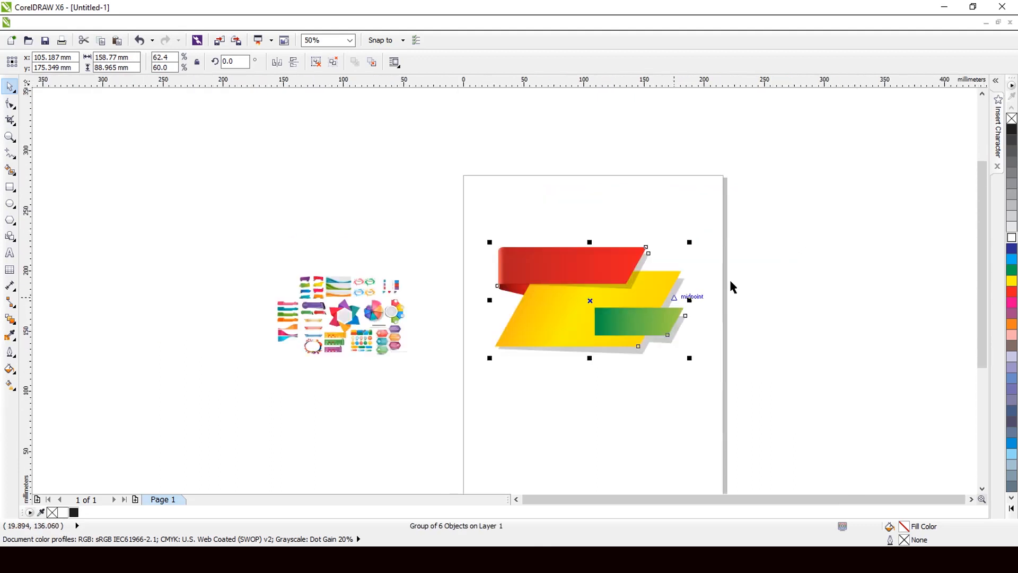
{"action": "scroll", "coordinate": [805, 238], "scroll_direction": "up", "scroll_amount": 1}
{"action": "scroll", "coordinate": [799, 239], "scroll_direction": "up", "scroll_amount": 1}
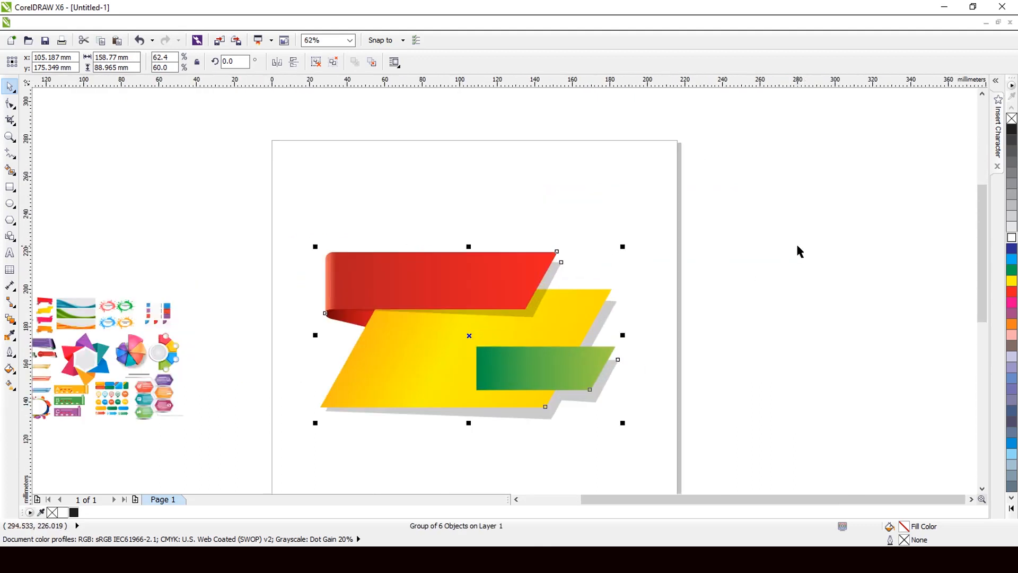
{"action": "left_click", "coordinate": [792, 248]}
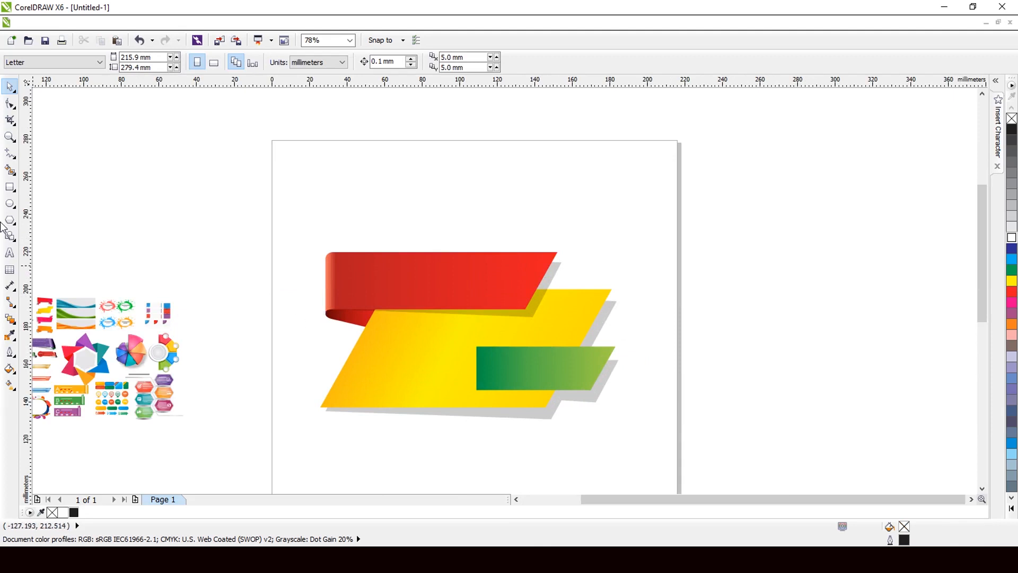
Add three separate artistic text lines reading Bumper, Sale and 40% above the red ribbon
{"action": "left_click", "coordinate": [10, 253]}
{"action": "left_click", "coordinate": [407, 211]}
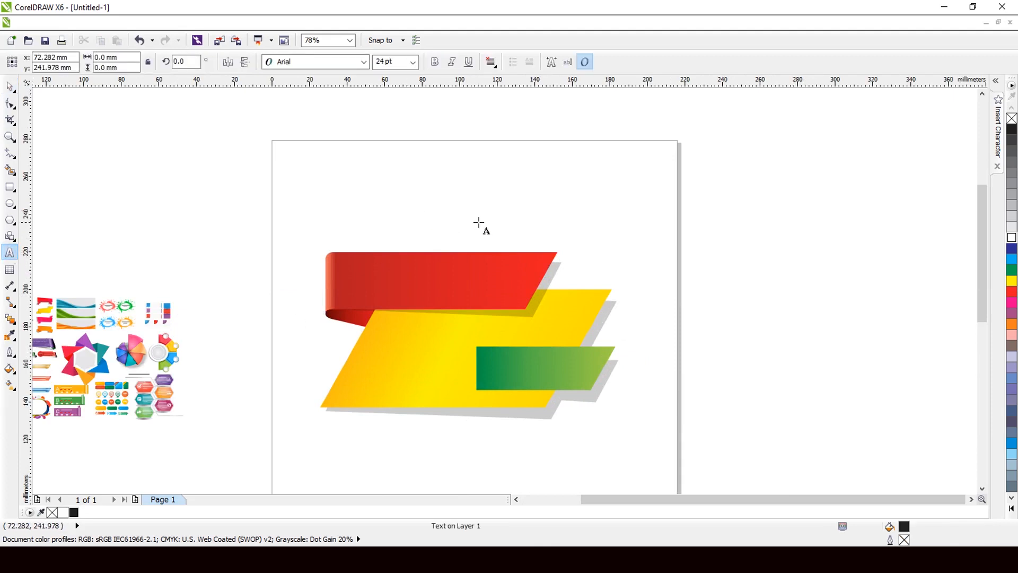
{"action": "type", "text": "Bumper"}
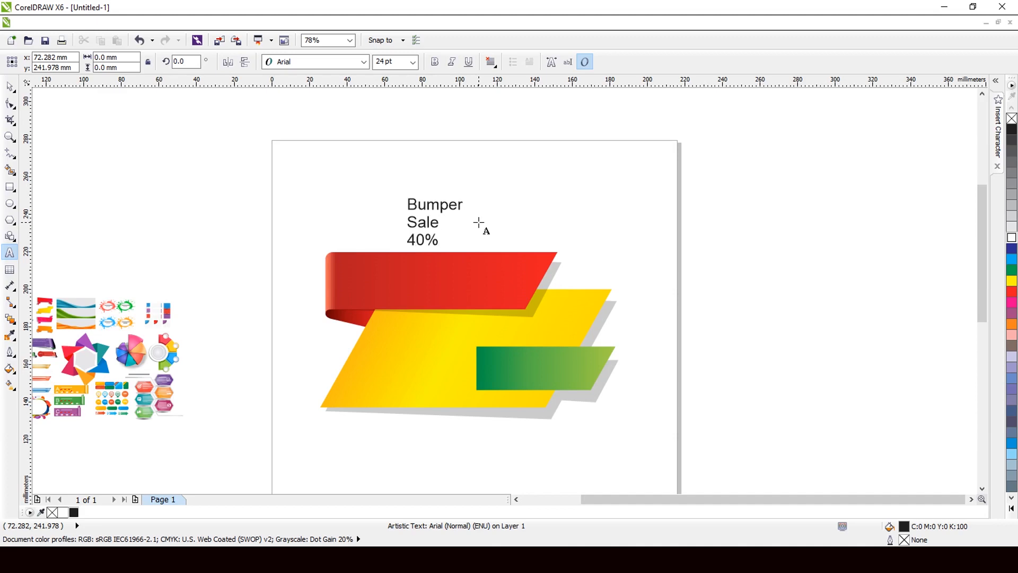
{"action": "key", "text": "ctrl+space"}
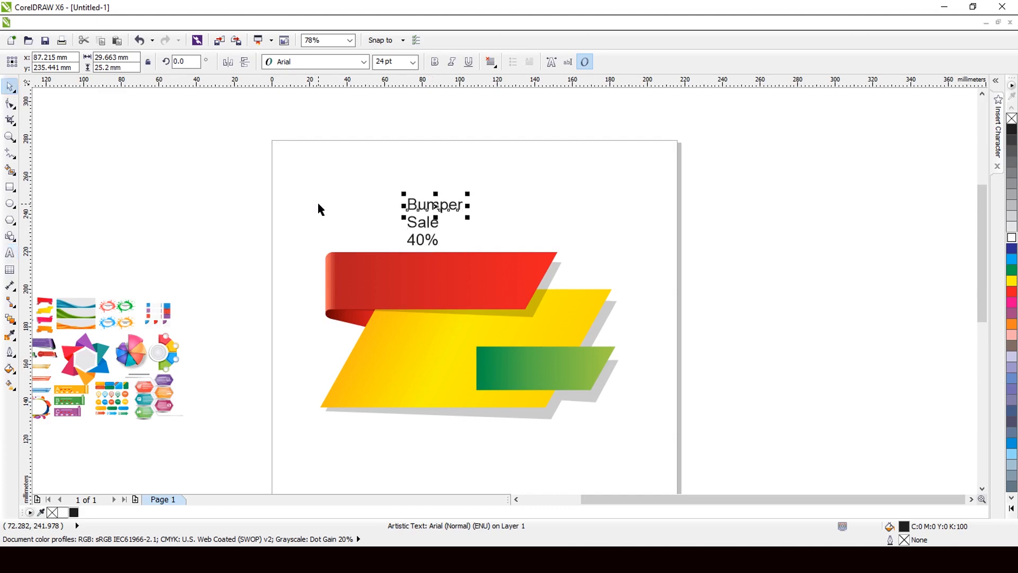
Make the Bumper, Sale and 40% texts bold
{"action": "left_click_drag", "start_coordinate": [321, 179], "coordinate": [474, 260]}
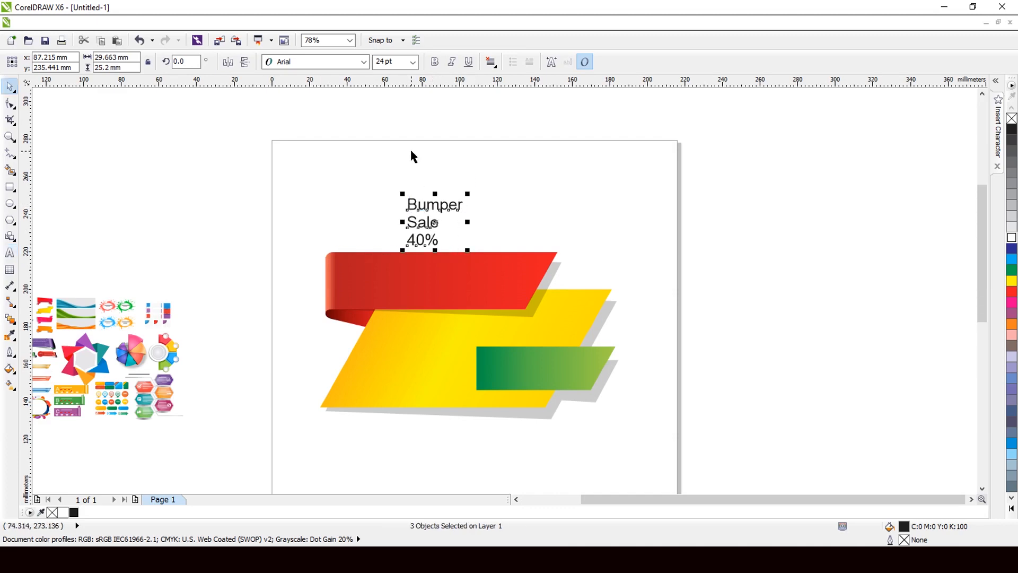
{"action": "left_click", "coordinate": [435, 61]}
{"action": "left_click", "coordinate": [266, 113]}
Place the Bumper text centred on the red ribbon, enlarge it to about 61 pt and fill it white
{"action": "left_click", "coordinate": [432, 207]}
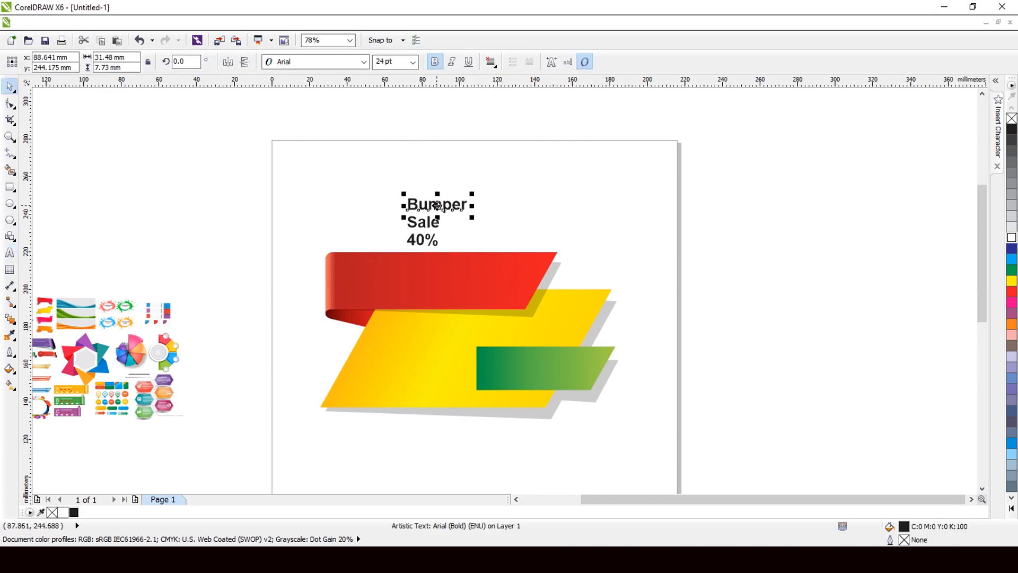
{"action": "left_click_drag", "start_coordinate": [432, 208], "coordinate": [507, 301]}
{"action": "left_click", "coordinate": [1012, 238]}
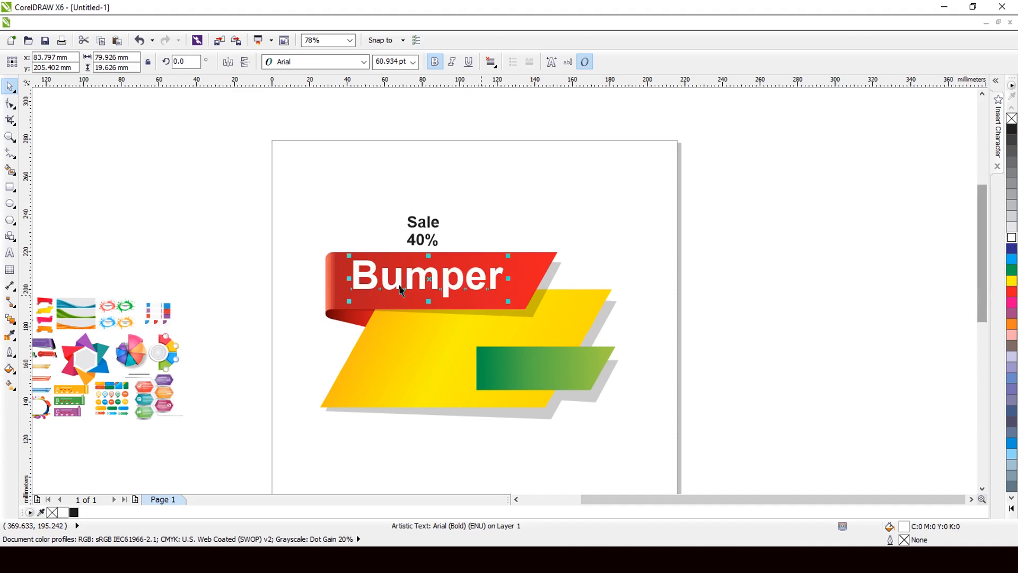
{"action": "scroll", "coordinate": [398, 285], "scroll_direction": "up", "scroll_amount": 2}
{"action": "left_click_drag", "start_coordinate": [465, 274], "coordinate": [465, 274]}
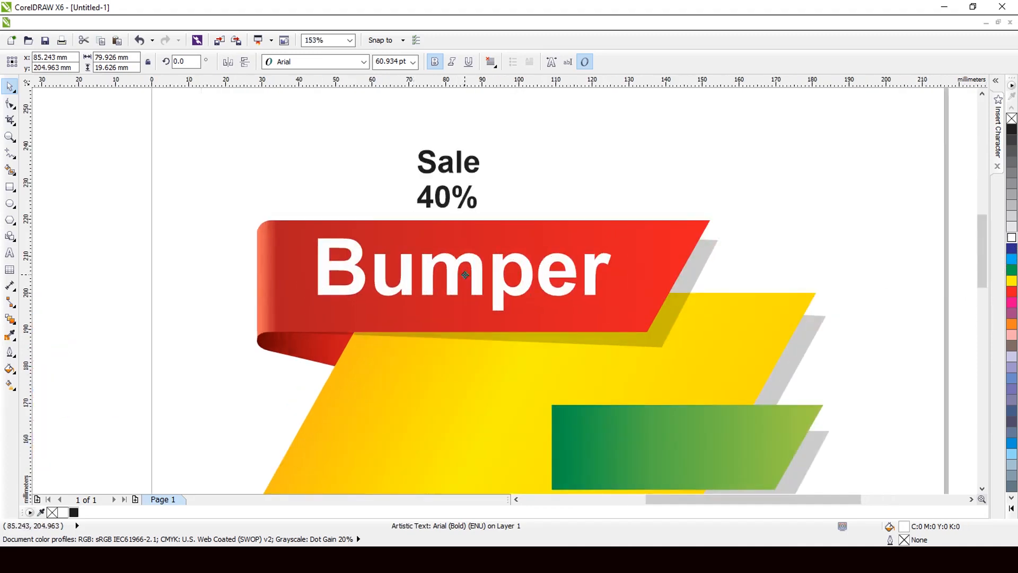
Place the Sale text on the yellow shape beside the green strip, enlarge it to about 74 pt and fill it red
{"action": "scroll", "coordinate": [493, 209], "scroll_direction": "down", "scroll_amount": 2}
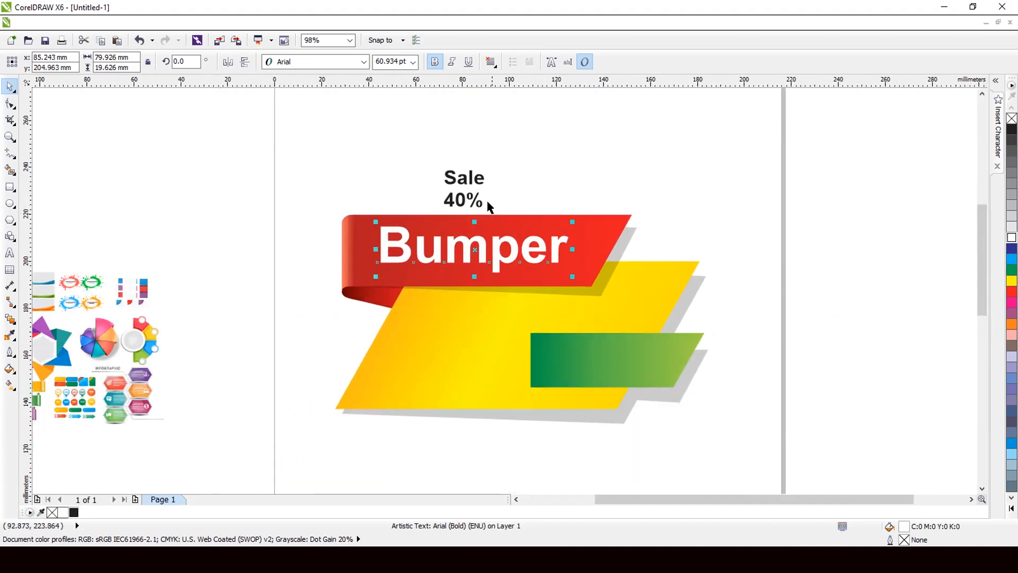
{"action": "left_click_drag", "start_coordinate": [466, 184], "coordinate": [523, 403]}
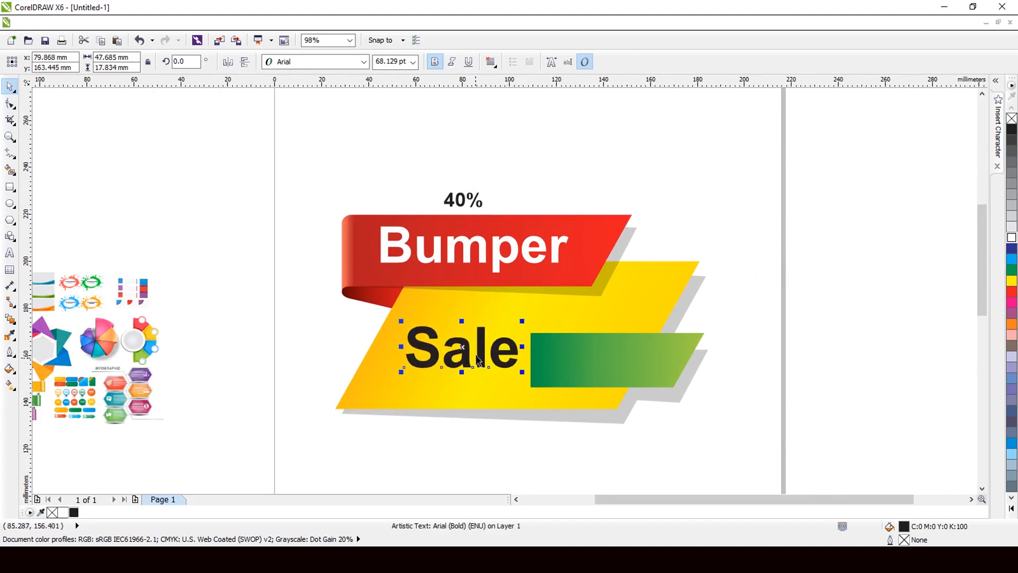
{"action": "left_click_drag", "start_coordinate": [465, 356], "coordinate": [460, 361]}
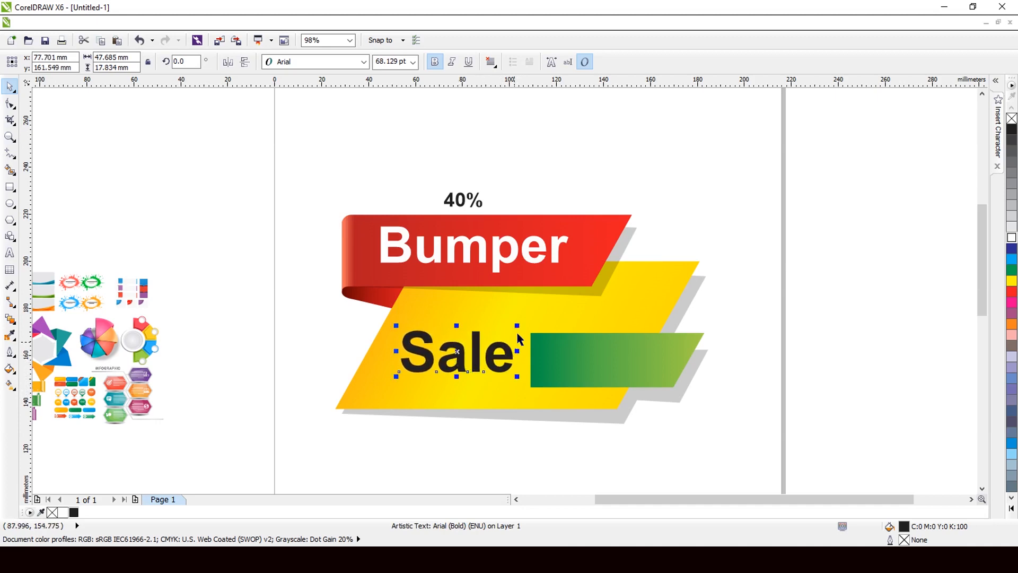
{"action": "left_click_drag", "start_coordinate": [516, 326], "coordinate": [522, 322]}
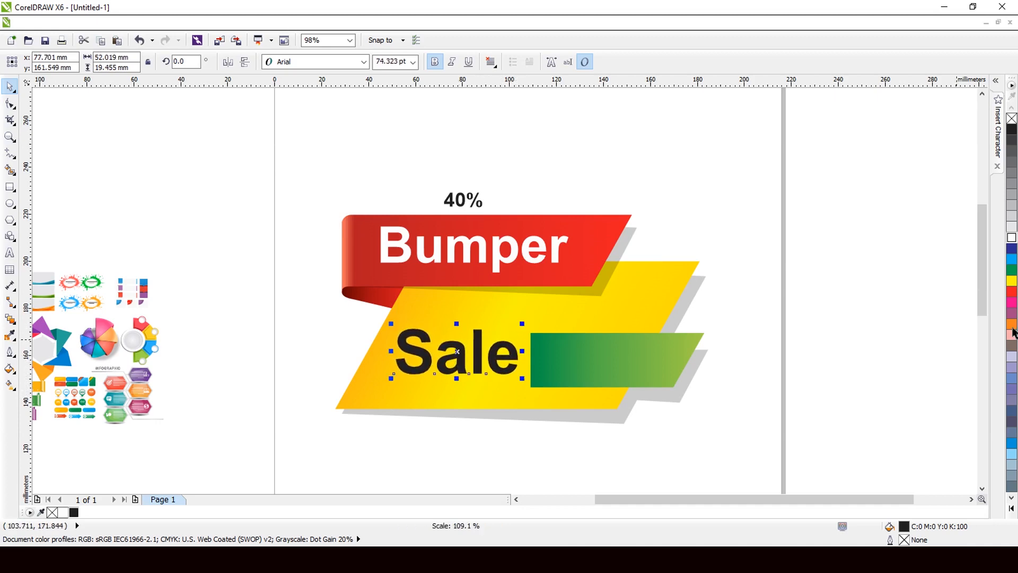
{"action": "left_click", "coordinate": [1011, 291]}
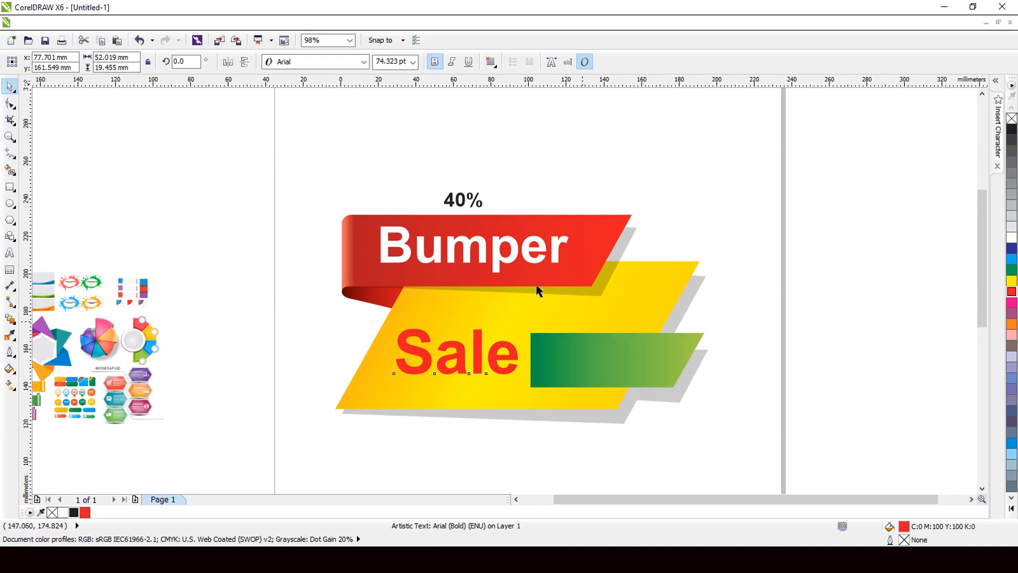
{"action": "scroll", "coordinate": [483, 347], "scroll_direction": "up", "scroll_amount": 4}
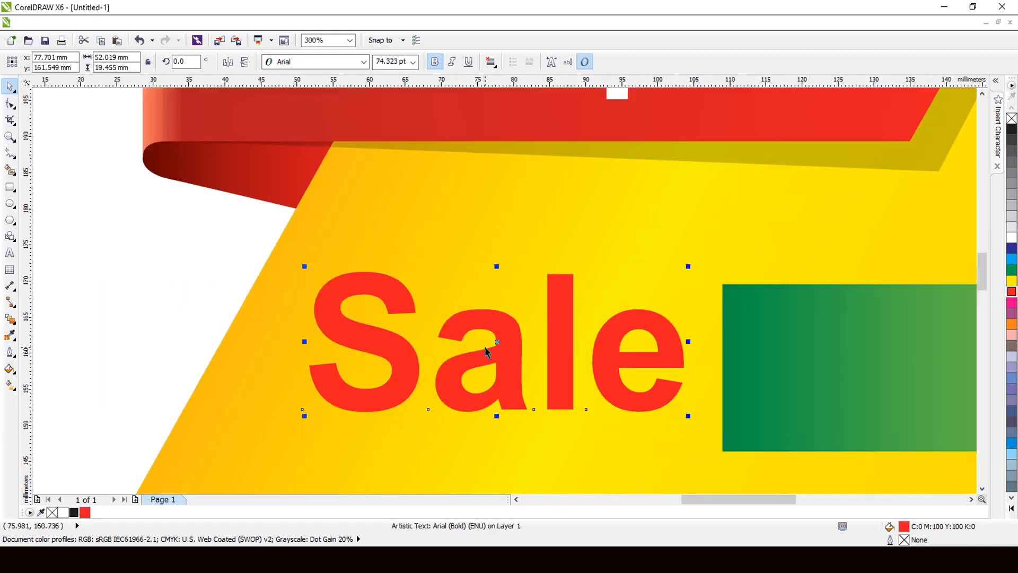
{"action": "scroll", "coordinate": [511, 138], "scroll_direction": "down", "scroll_amount": 4}
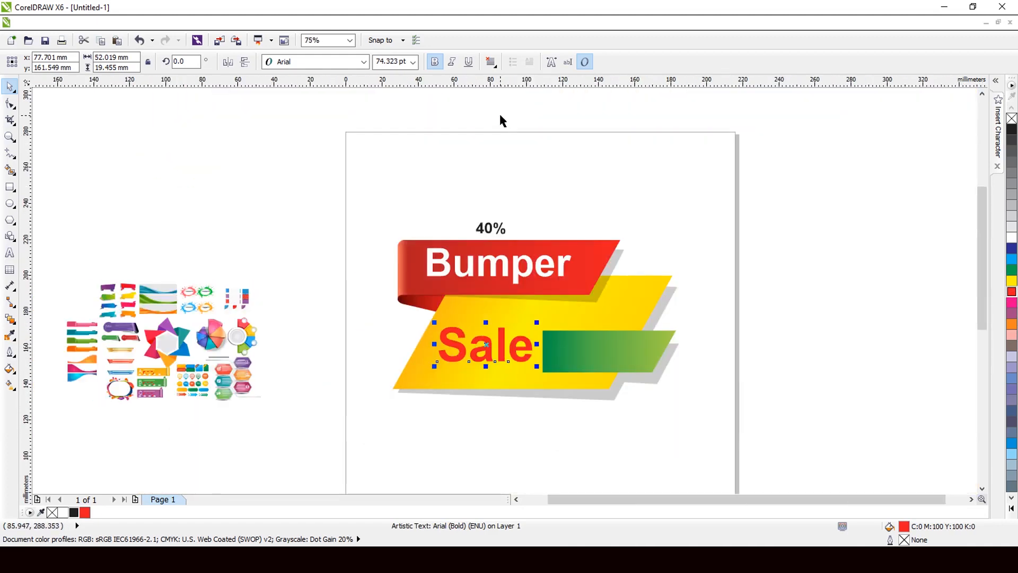
Fit the 40% text onto the green strip, enlarging it to about 62 pt and stretching it to about 51 mm wide
{"action": "left_click", "coordinate": [490, 229]}
{"action": "left_click_drag", "start_coordinate": [502, 245], "coordinate": [671, 356]}
{"action": "scroll", "coordinate": [612, 378], "scroll_direction": "up", "scroll_amount": 2}
{"action": "left_click_drag", "start_coordinate": [669, 309], "coordinate": [684, 312]}
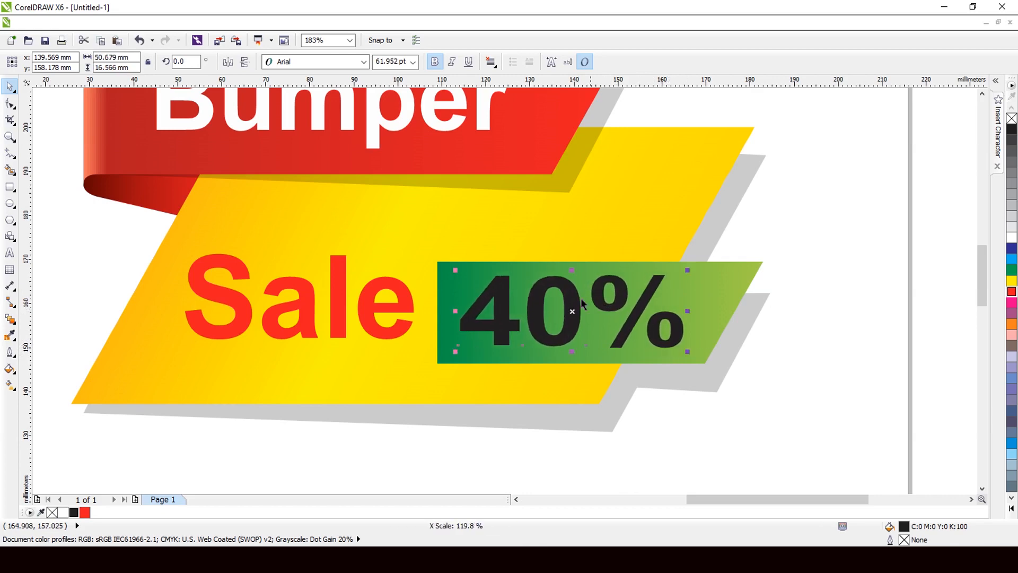
Delete the ribbon banner and its three texts from the page
{"action": "scroll", "coordinate": [578, 299], "scroll_direction": "down", "scroll_amount": 2}
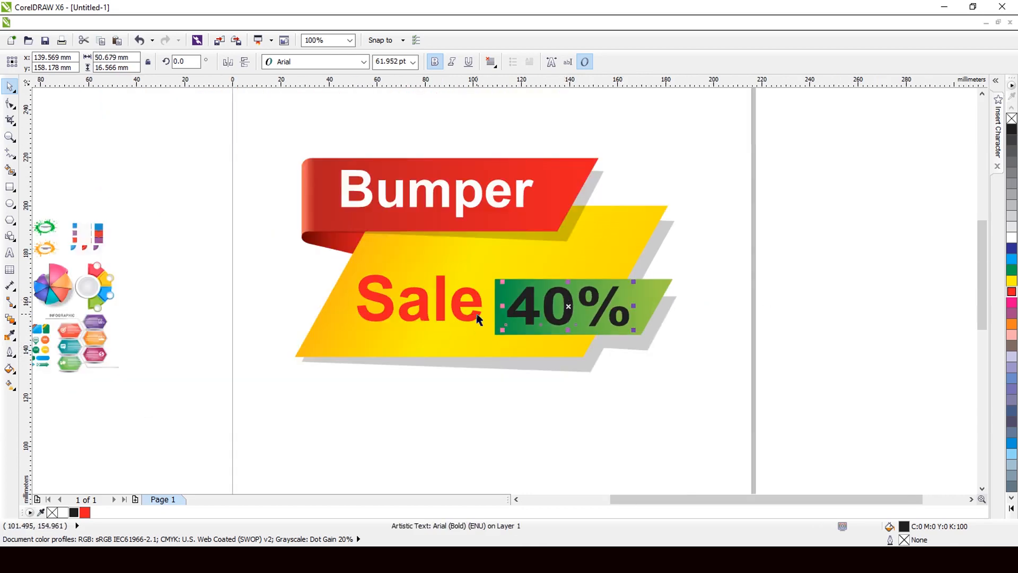
{"action": "scroll", "coordinate": [615, 259], "scroll_direction": "down", "scroll_amount": 1}
{"action": "scroll", "coordinate": [785, 136], "scroll_direction": "down", "scroll_amount": 1}
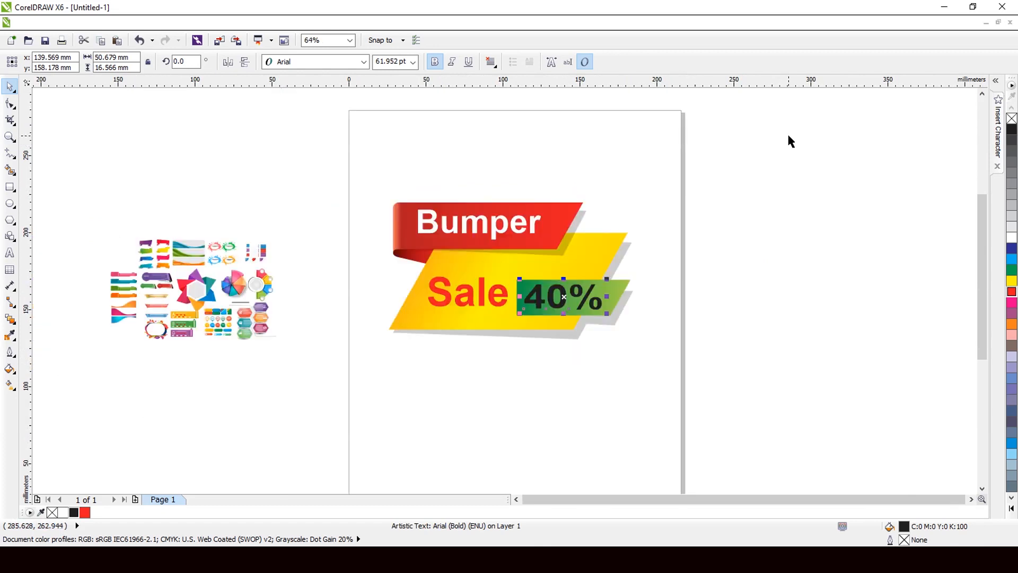
{"action": "left_click_drag", "start_coordinate": [786, 137], "coordinate": [349, 380]}
{"action": "key", "text": "Delete"}
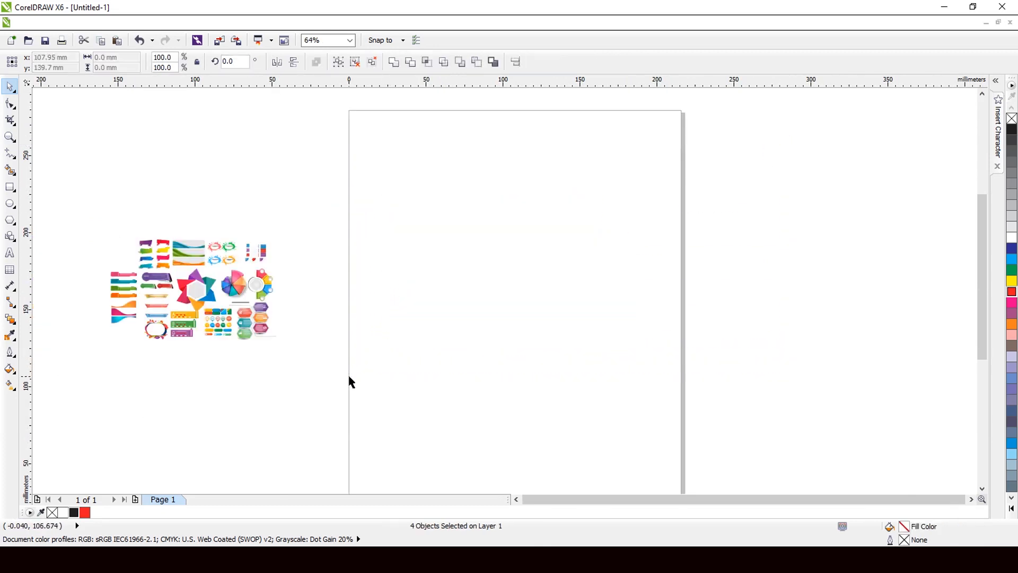
Move the group of four coloured label bars from the collection onto the page and enlarge it to about 168 by 168 mm
{"action": "left_click", "coordinate": [126, 289]}
{"action": "left_click_drag", "start_coordinate": [126, 289], "coordinate": [615, 437]}
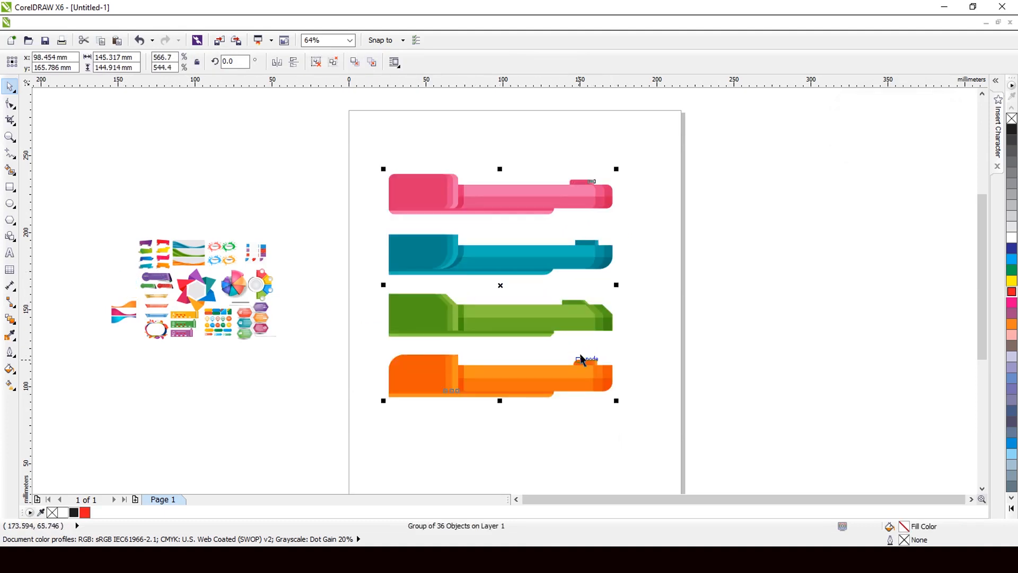
{"action": "left_click_drag", "start_coordinate": [616, 170], "coordinate": [641, 212]}
{"action": "left_click_drag", "start_coordinate": [640, 399], "coordinate": [649, 414]}
Delete the group of four coloured label bars from the page
{"action": "scroll", "coordinate": [602, 393], "scroll_direction": "down", "scroll_amount": 1}
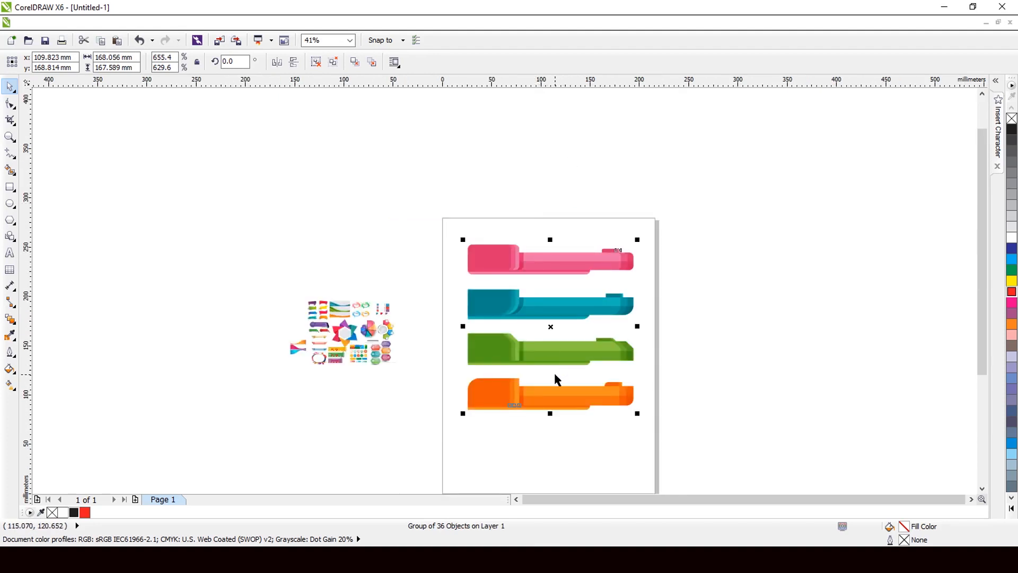
{"action": "key", "text": "Delete"}
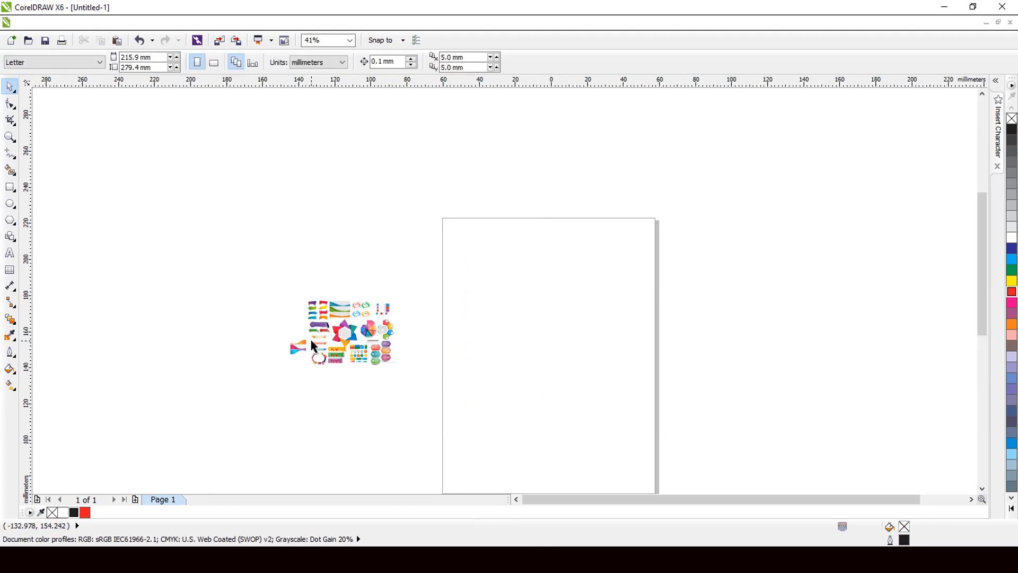
Show the star-shaped infographic with the hexagon centre enlarged on the page and delete it
{"action": "scroll", "coordinate": [313, 346], "scroll_direction": "up", "scroll_amount": 3}
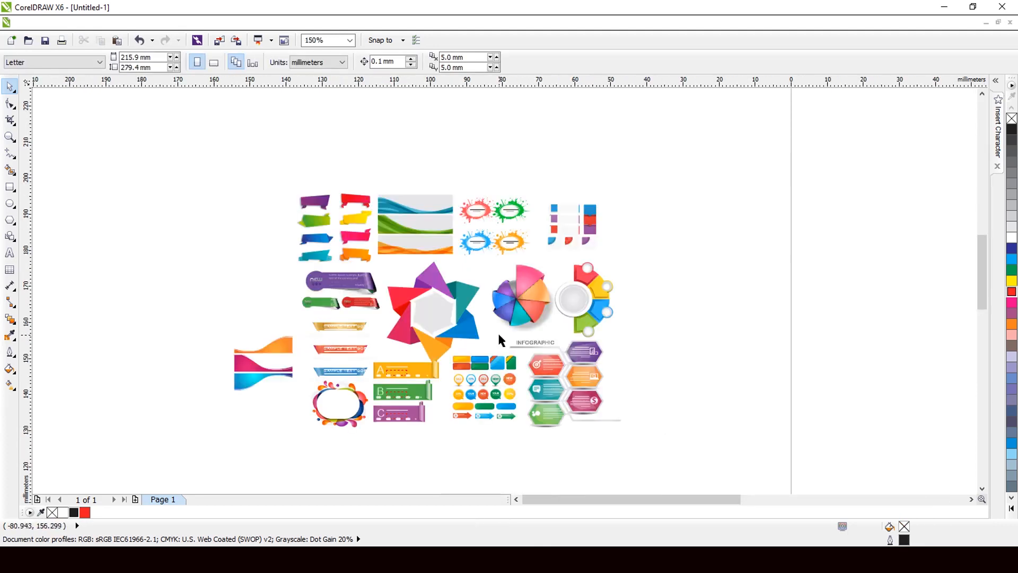
{"action": "left_click", "coordinate": [458, 337]}
{"action": "scroll", "coordinate": [419, 332], "scroll_direction": "down", "scroll_amount": 2}
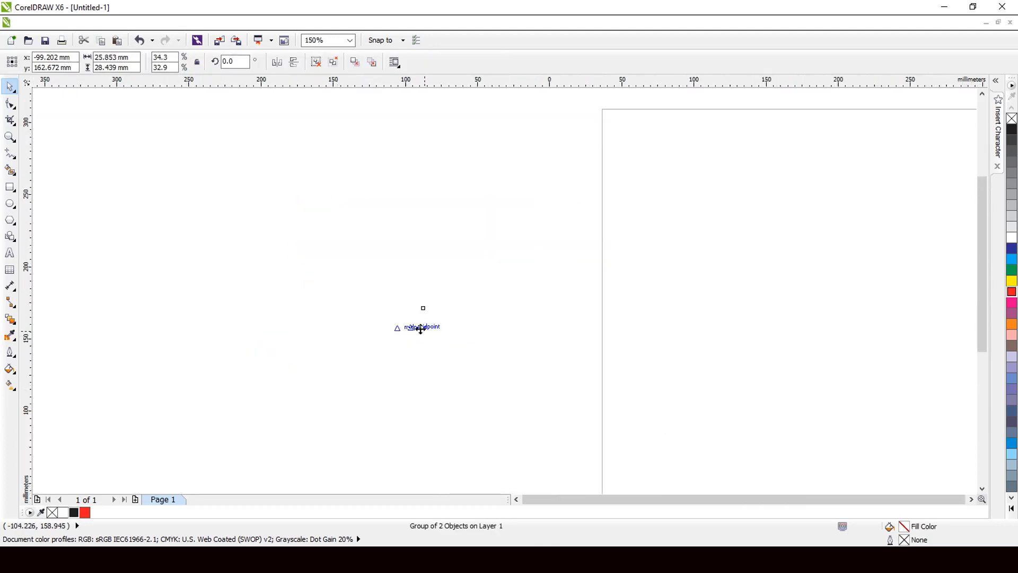
{"action": "left_click_drag", "start_coordinate": [409, 318], "coordinate": [826, 470]}
{"action": "key", "text": "Delete"}
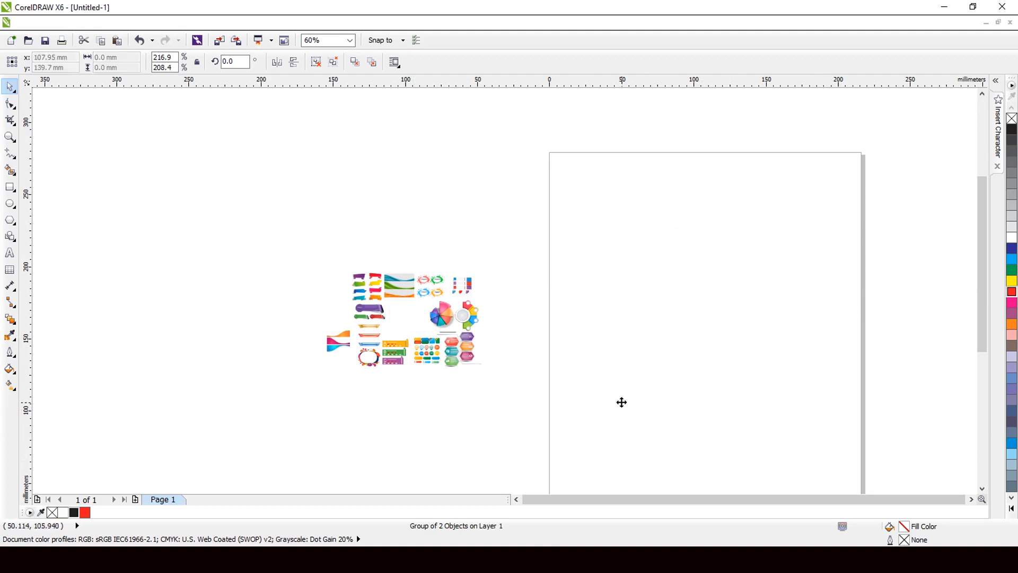
Move the multicoloured umbrella-shaped infographic onto the page and enlarge it to about 179 by 190 mm
{"action": "left_click_drag", "start_coordinate": [443, 317], "coordinate": [758, 351]}
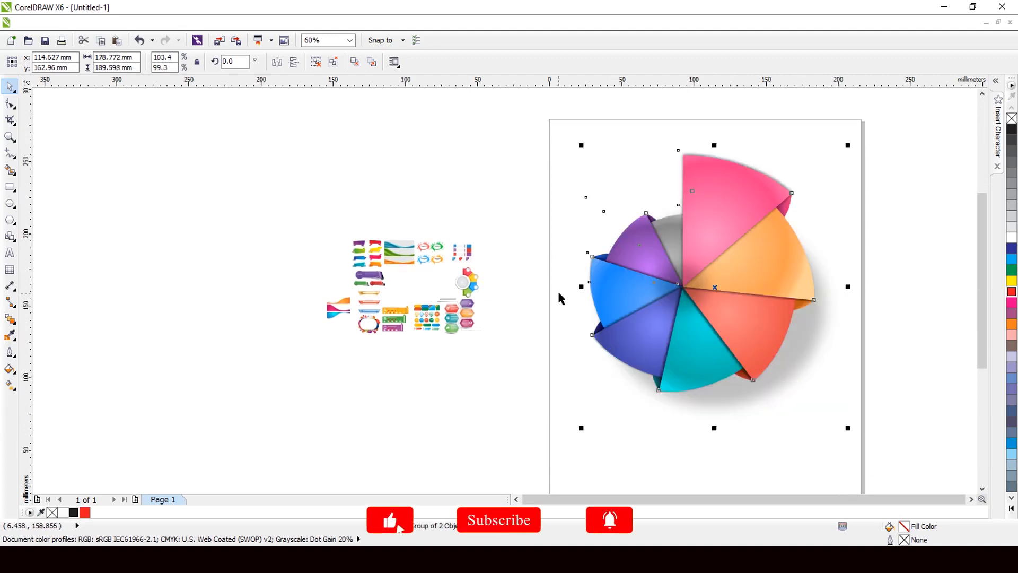
Replace the umbrella-shaped infographic on the page with the group of eight folded ribbon banners, enlarged to about 205 by 191 mm
{"action": "key", "text": "Delete"}
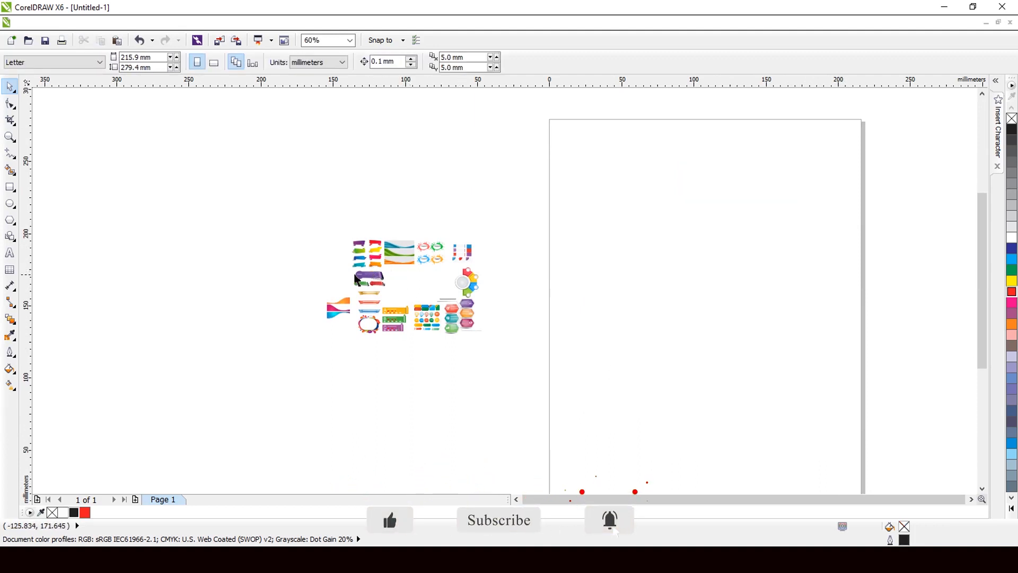
{"action": "left_click_drag", "start_coordinate": [356, 279], "coordinate": [854, 463]}
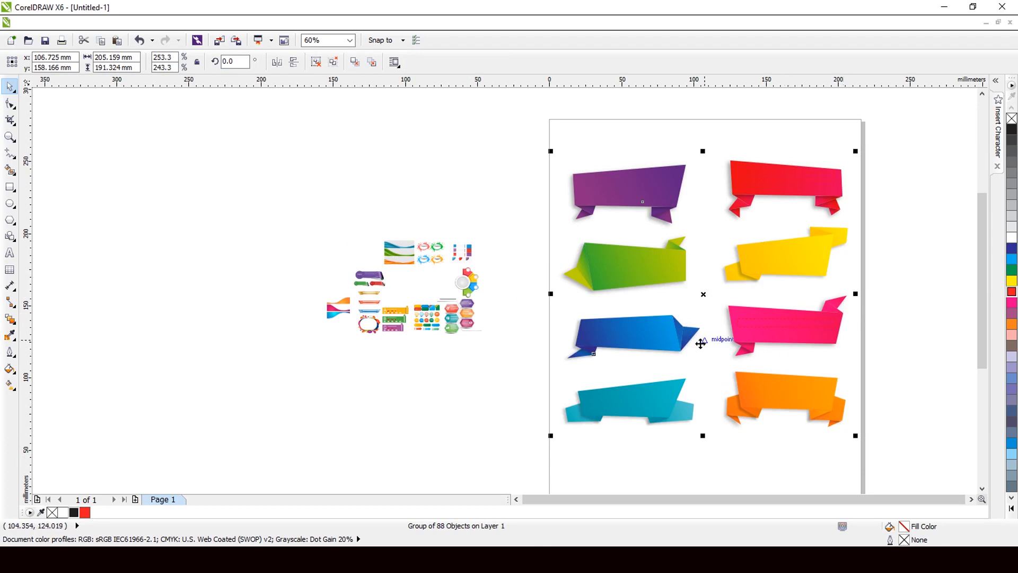
Replace the eight folded banners on the page with the A, B, C scroll banners, enlarged and stretched to about 184 by 230 mm
{"action": "key", "text": "Delete"}
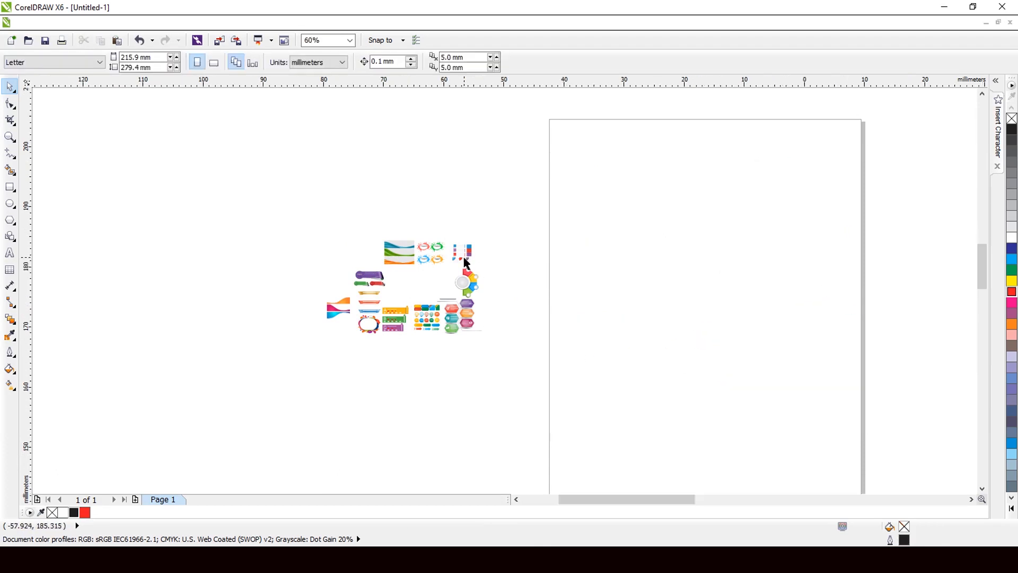
{"action": "scroll", "coordinate": [469, 260], "scroll_direction": "up", "scroll_amount": 4}
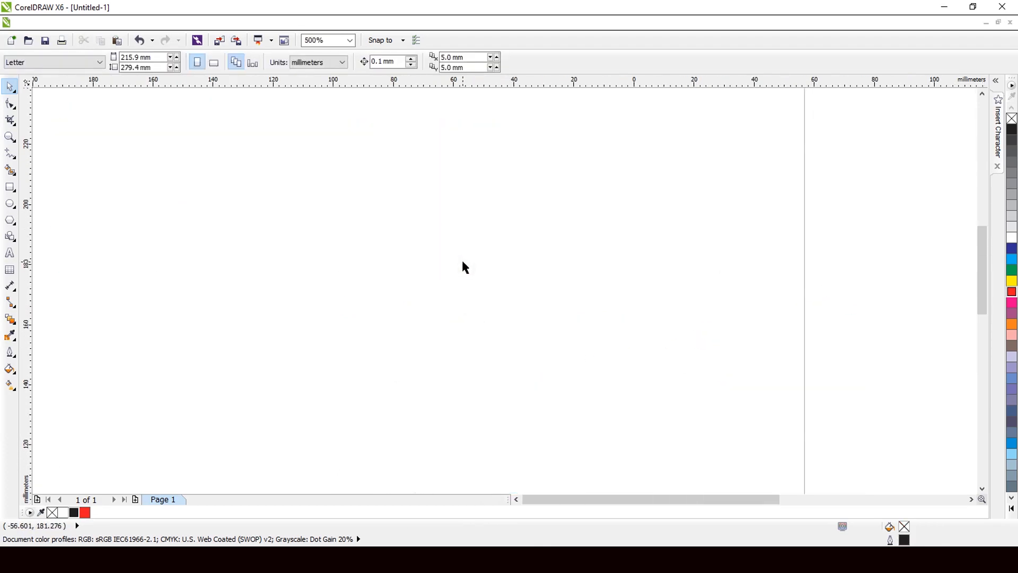
{"action": "scroll", "coordinate": [462, 262], "scroll_direction": "down", "scroll_amount": 2}
{"action": "left_click", "coordinate": [306, 381]}
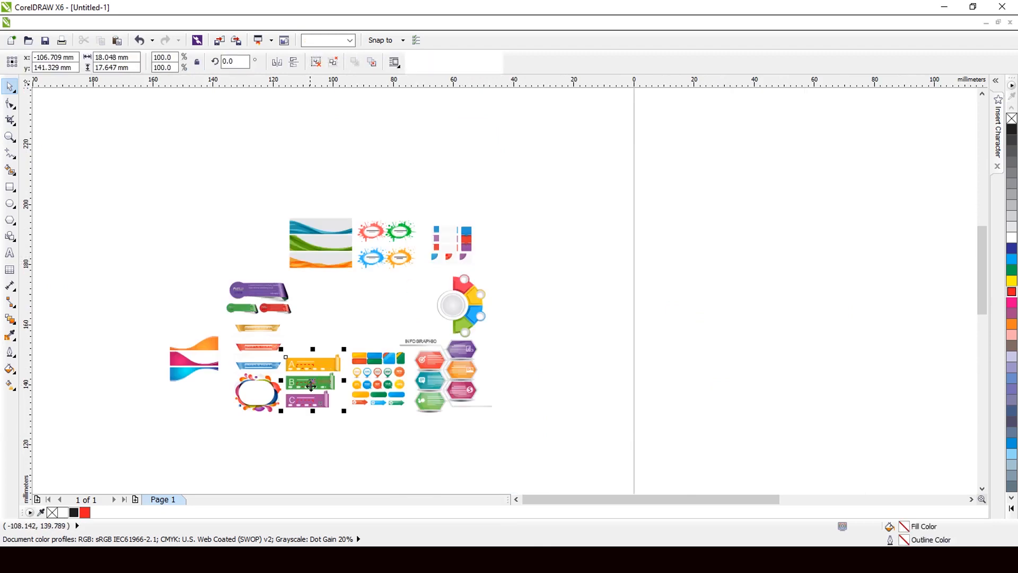
{"action": "left_click_drag", "start_coordinate": [314, 381], "coordinate": [827, 318]}
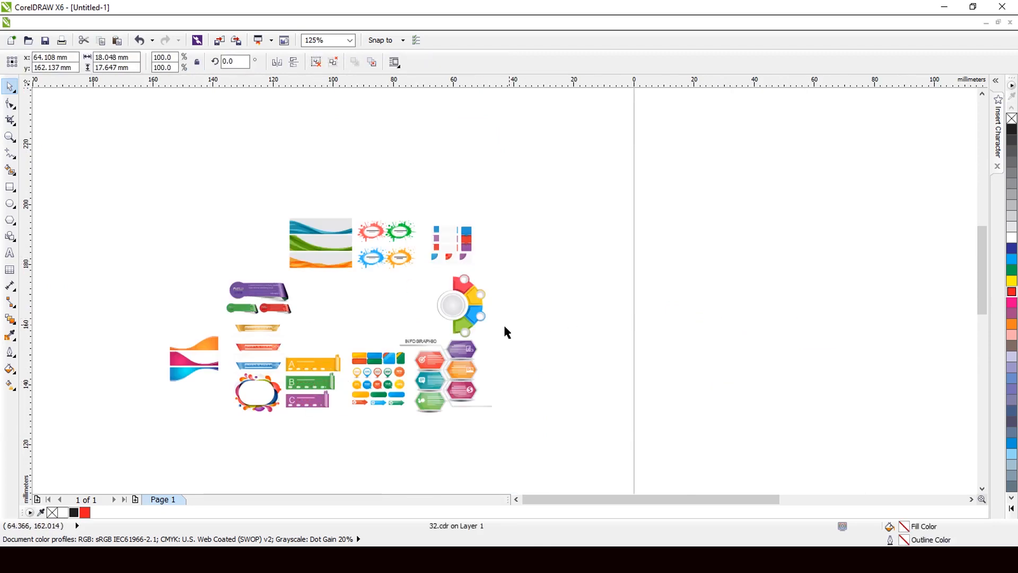
{"action": "scroll", "coordinate": [503, 324], "scroll_direction": "down", "scroll_amount": 3}
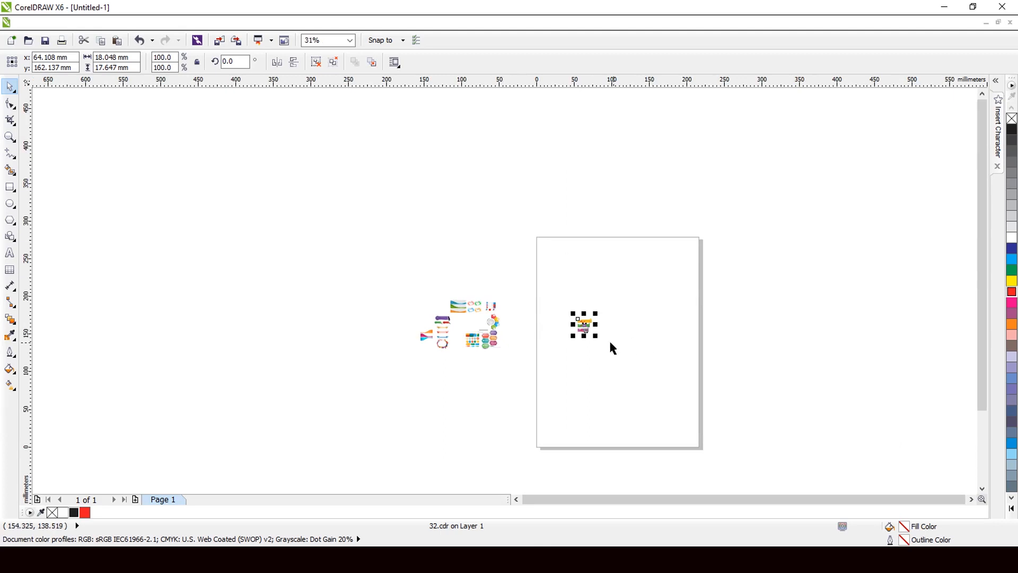
{"action": "left_click_drag", "start_coordinate": [598, 336], "coordinate": [688, 426]}
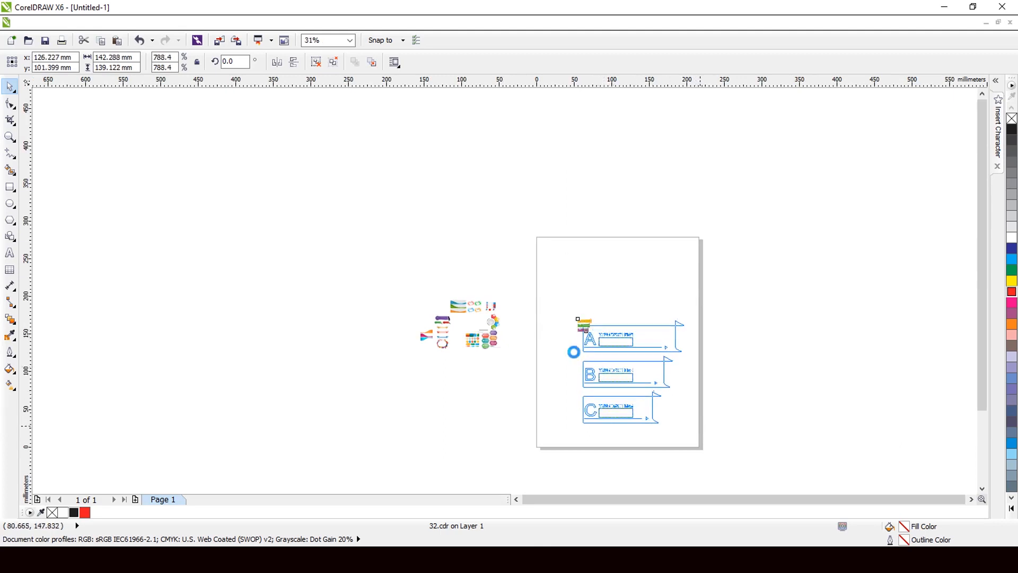
{"action": "left_click_drag", "start_coordinate": [573, 315], "coordinate": [540, 242]}
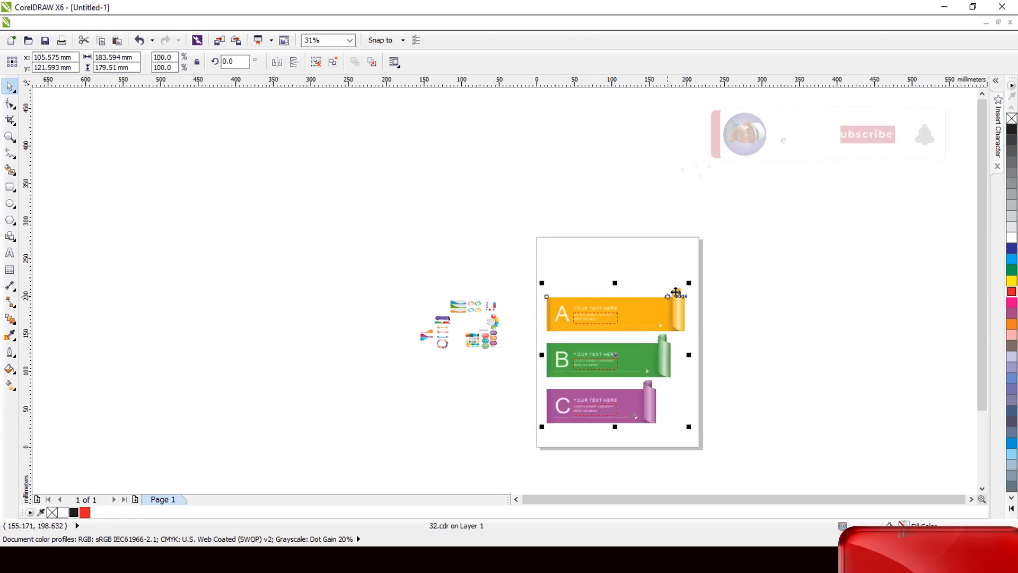
{"action": "left_click_drag", "start_coordinate": [614, 283], "coordinate": [623, 243]}
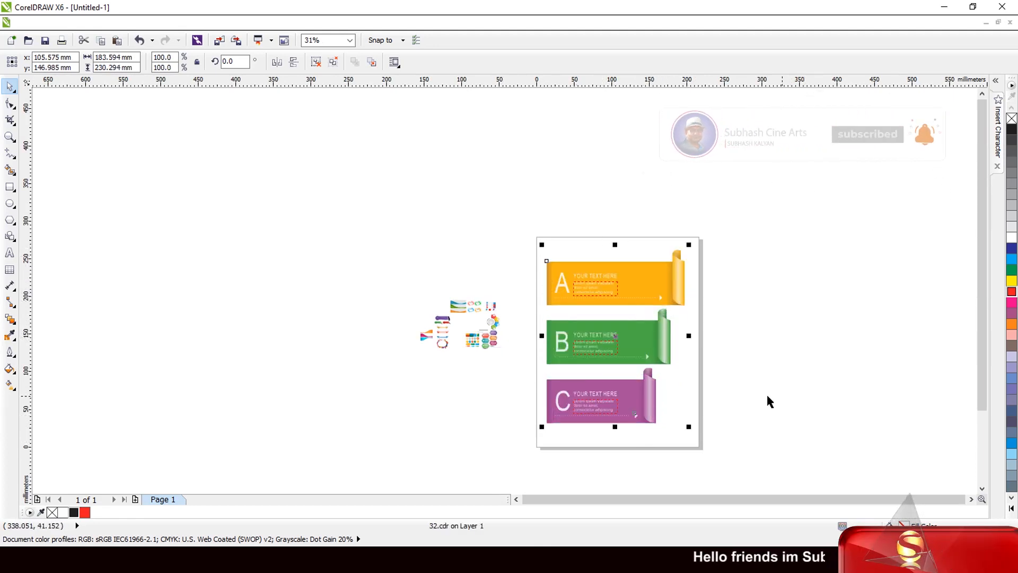
Replace the A, B, C banners on the page with the purple, green and red "NEW" ribbon banners, enlarged to about 178 by 91 mm
{"action": "key", "text": "Delete"}
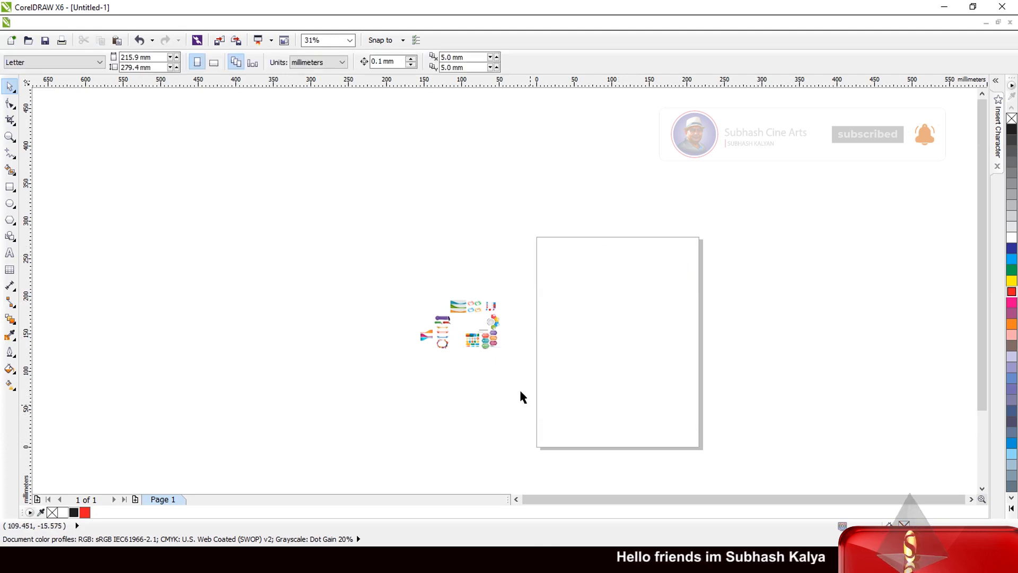
{"action": "left_click", "coordinate": [470, 341]}
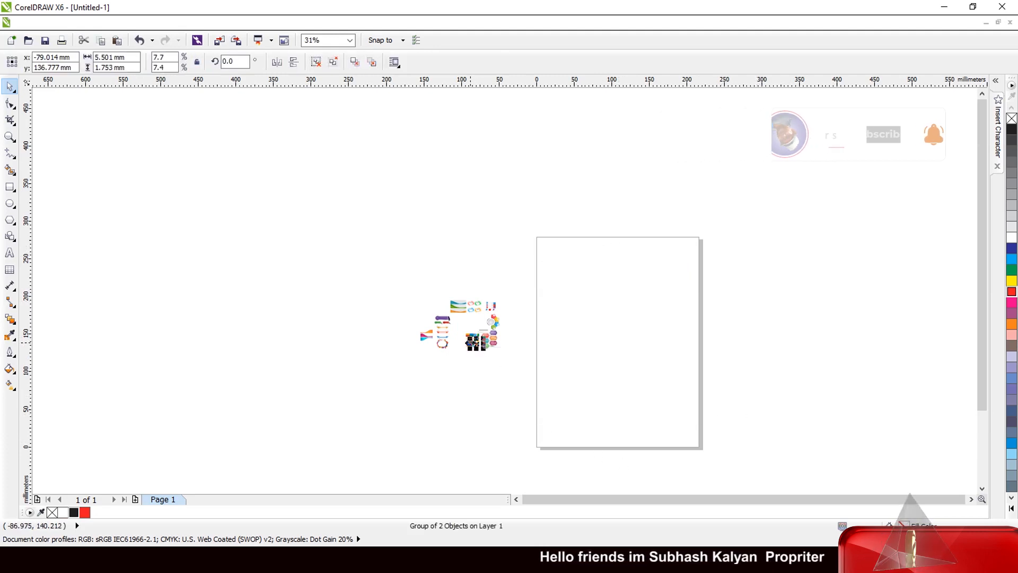
{"action": "scroll", "coordinate": [471, 342], "scroll_direction": "up", "scroll_amount": 5}
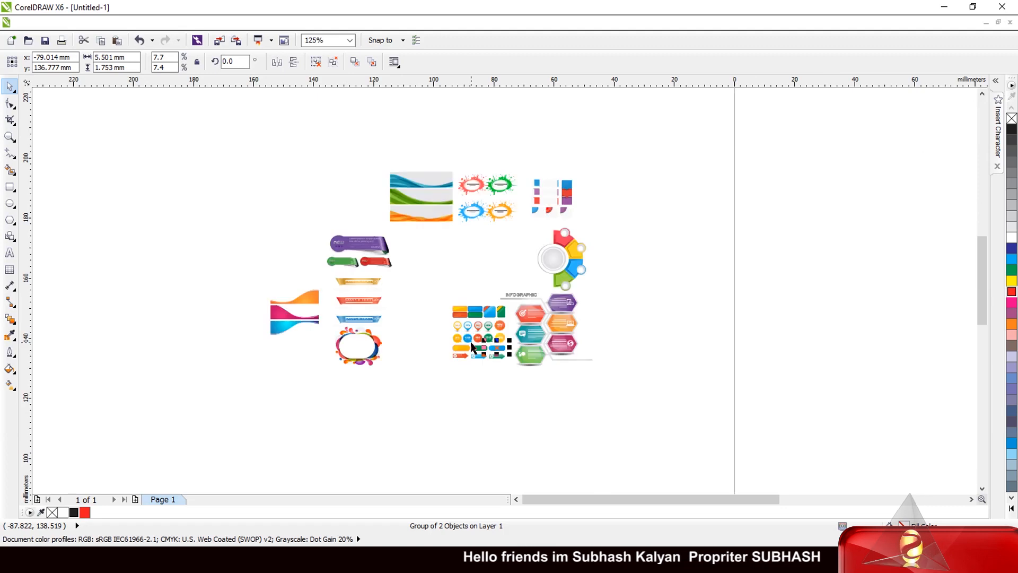
{"action": "left_click", "coordinate": [380, 265]}
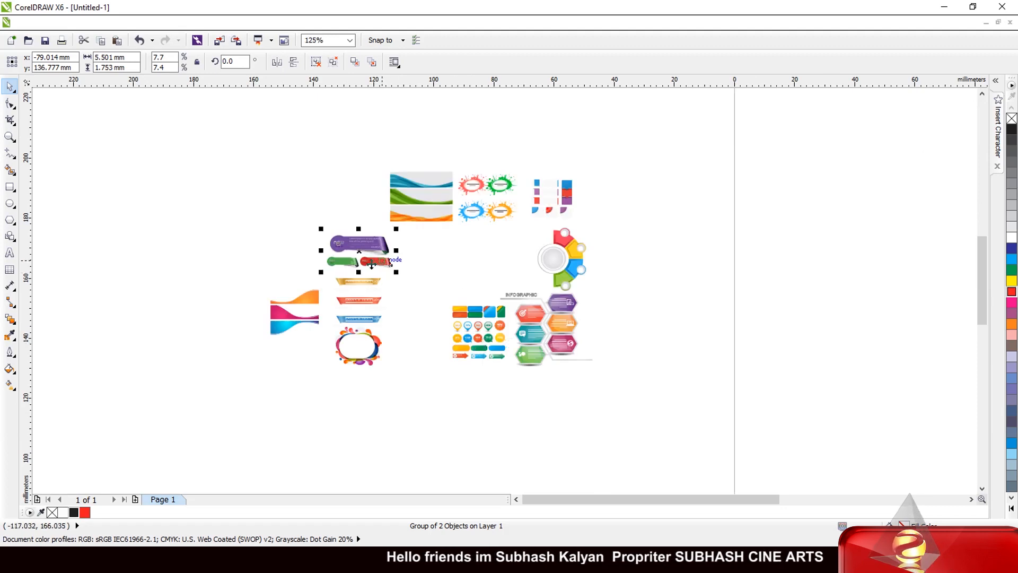
{"action": "left_click_drag", "start_coordinate": [362, 251], "coordinate": [908, 273]}
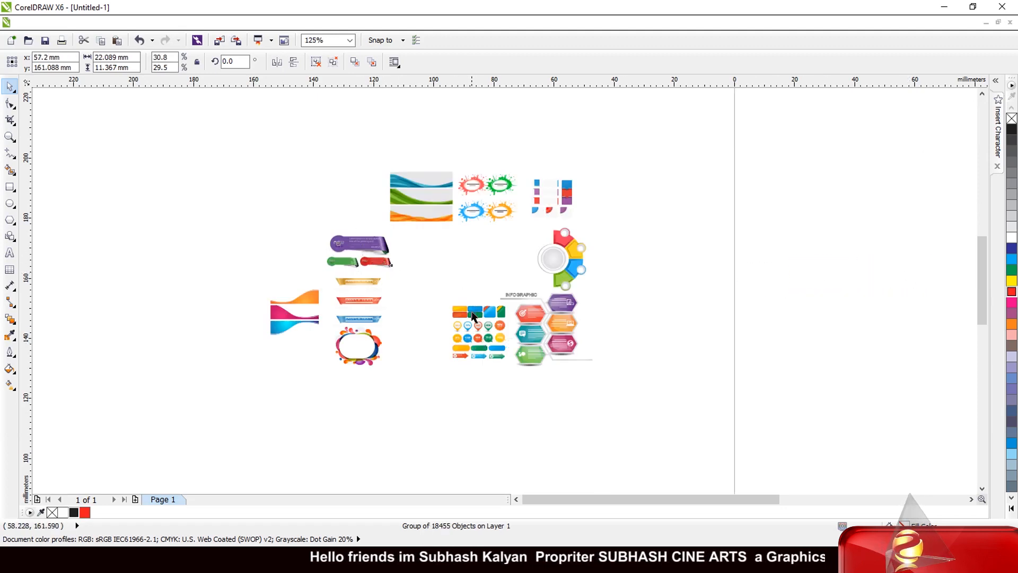
{"action": "scroll", "coordinate": [471, 314], "scroll_direction": "down", "scroll_amount": 2}
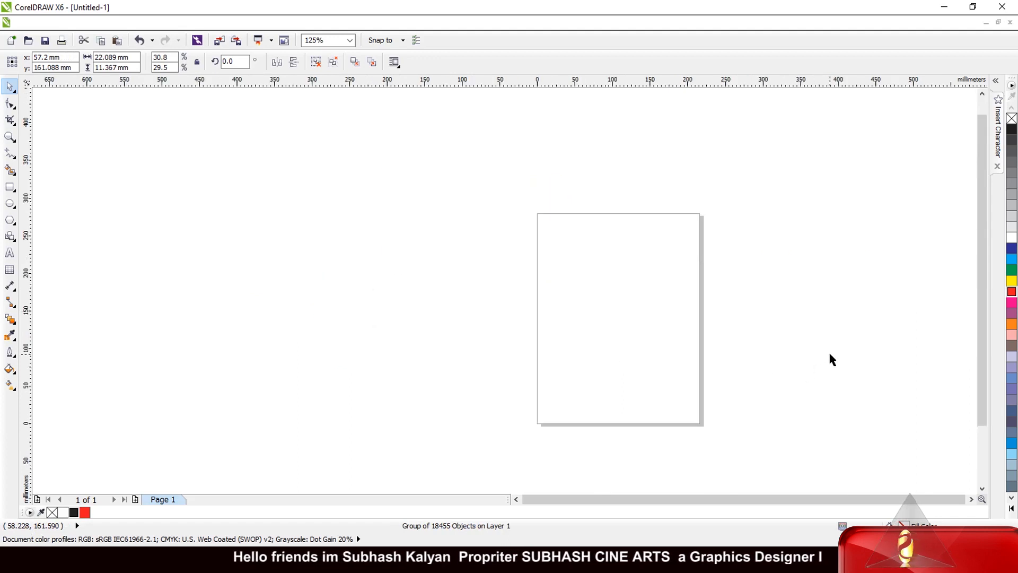
{"action": "scroll", "coordinate": [662, 327], "scroll_direction": "up", "scroll_amount": 1}
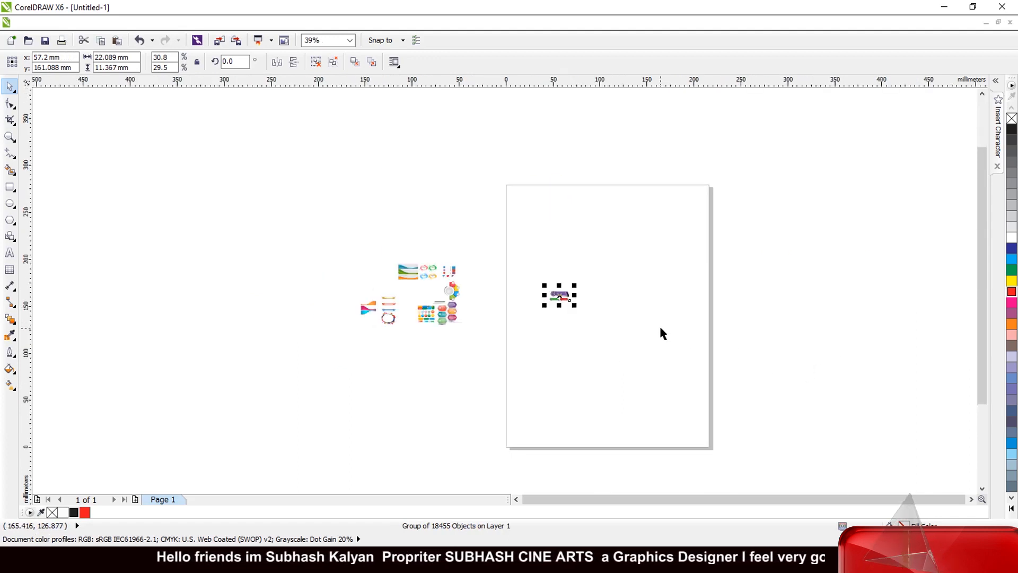
{"action": "scroll", "coordinate": [577, 318], "scroll_direction": "up", "scroll_amount": 1}
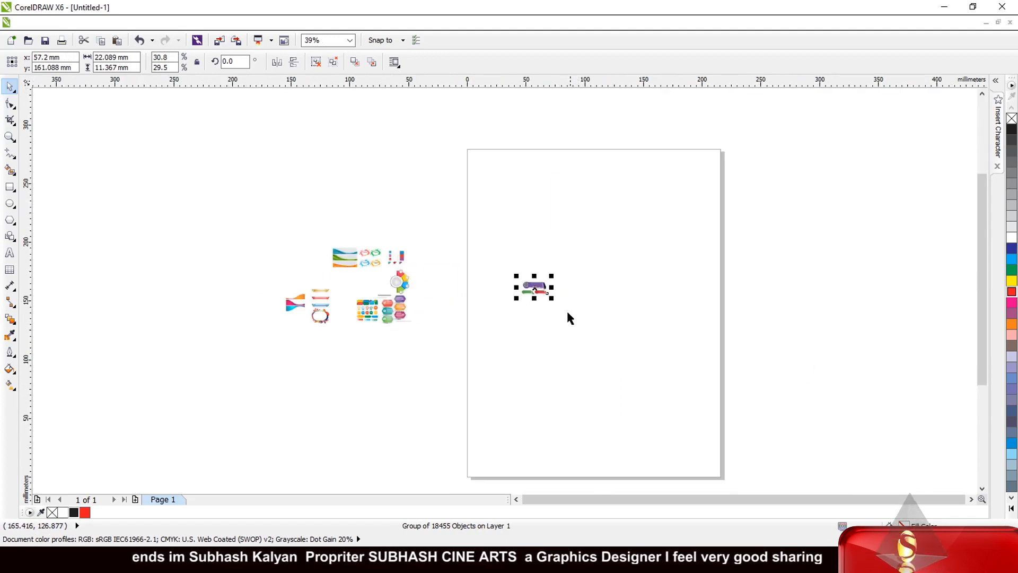
{"action": "left_click_drag", "start_coordinate": [549, 299], "coordinate": [689, 402]}
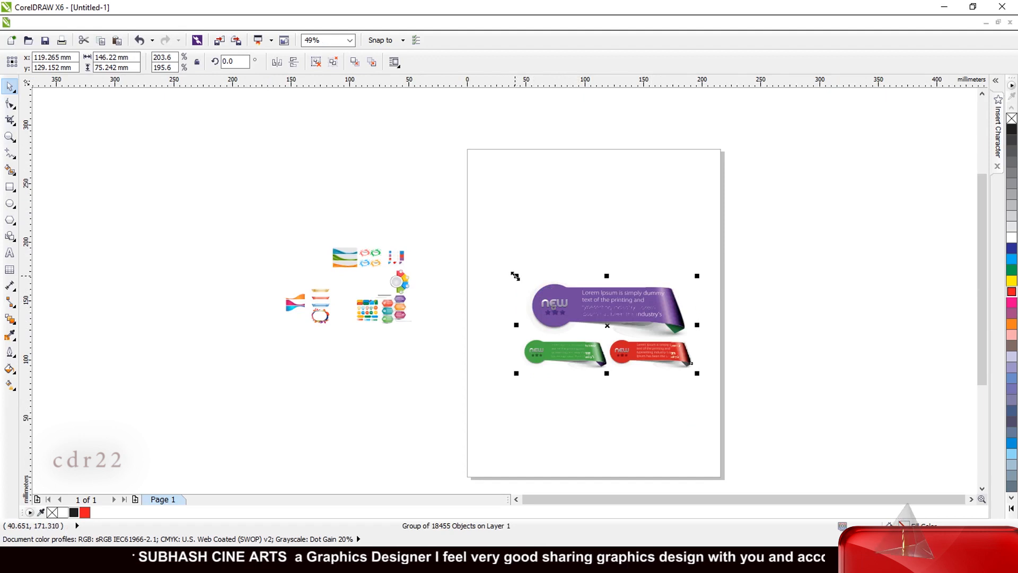
{"action": "left_click_drag", "start_coordinate": [515, 276], "coordinate": [475, 238]}
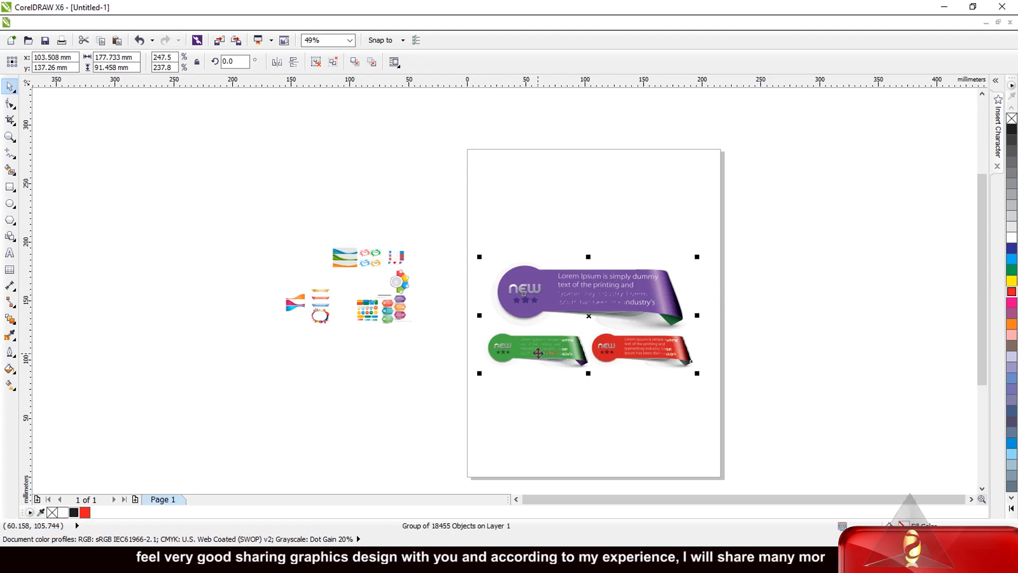
Delete the three "NEW" ribbon banners from the page and select the colourful oval frame in the collection
{"action": "key", "text": "Delete"}
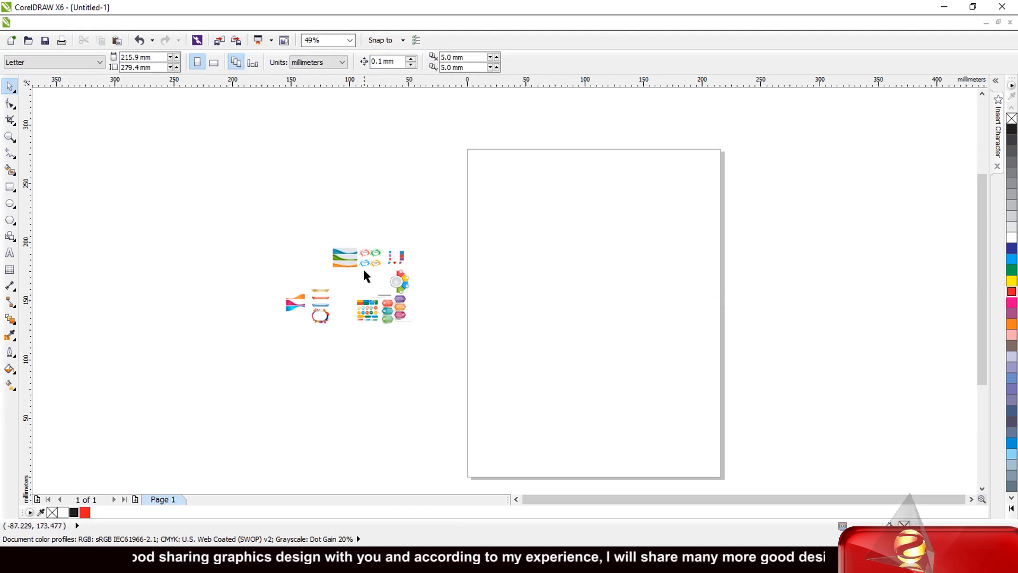
{"action": "left_click", "coordinate": [322, 306]}
{"action": "scroll", "coordinate": [277, 300], "scroll_direction": "up", "scroll_amount": 5}
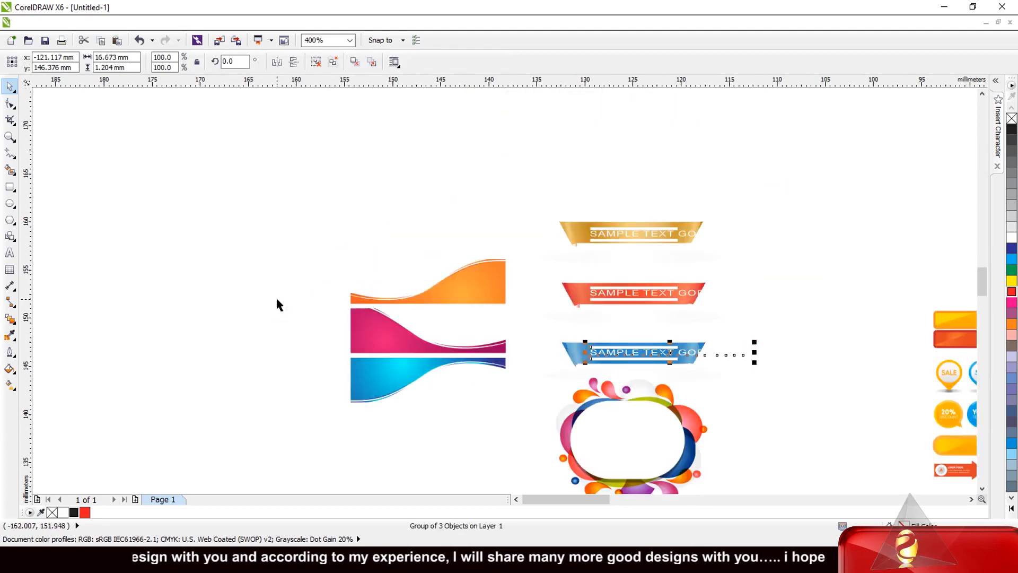
{"action": "scroll", "coordinate": [276, 304], "scroll_direction": "down", "scroll_amount": 2}
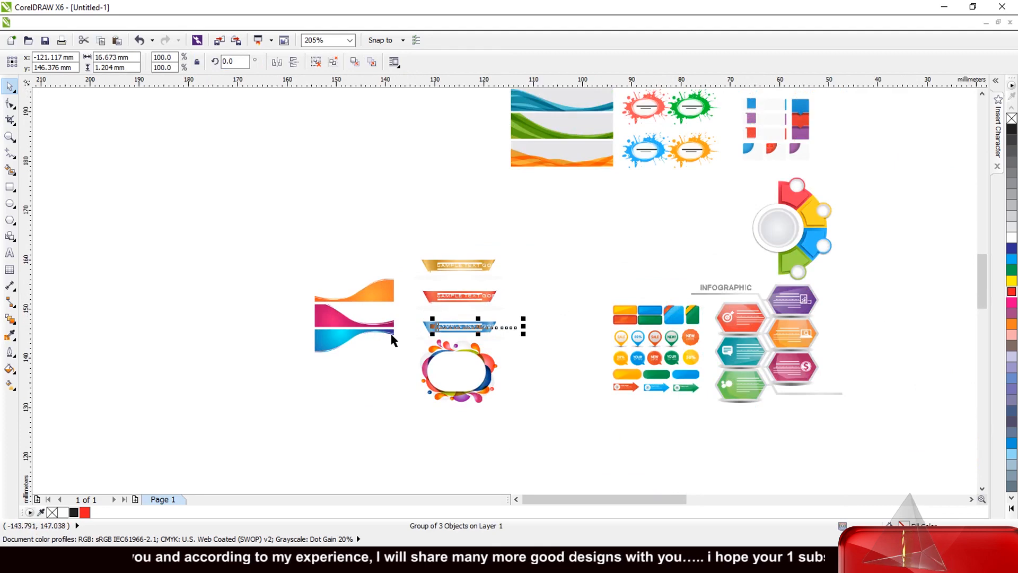
{"action": "left_click", "coordinate": [482, 380]}
{"action": "scroll", "coordinate": [234, 357], "scroll_direction": "down", "scroll_amount": 4}
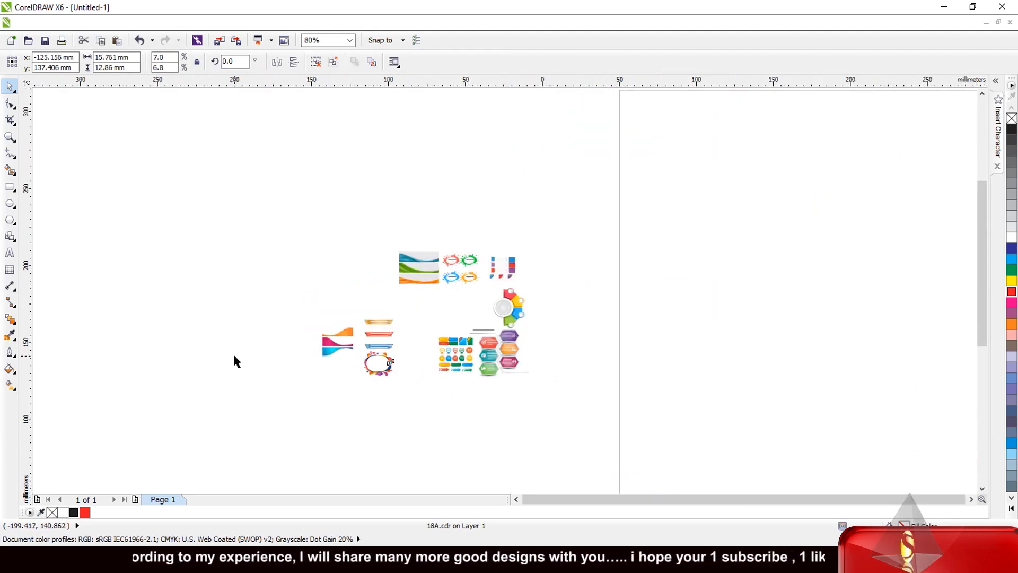